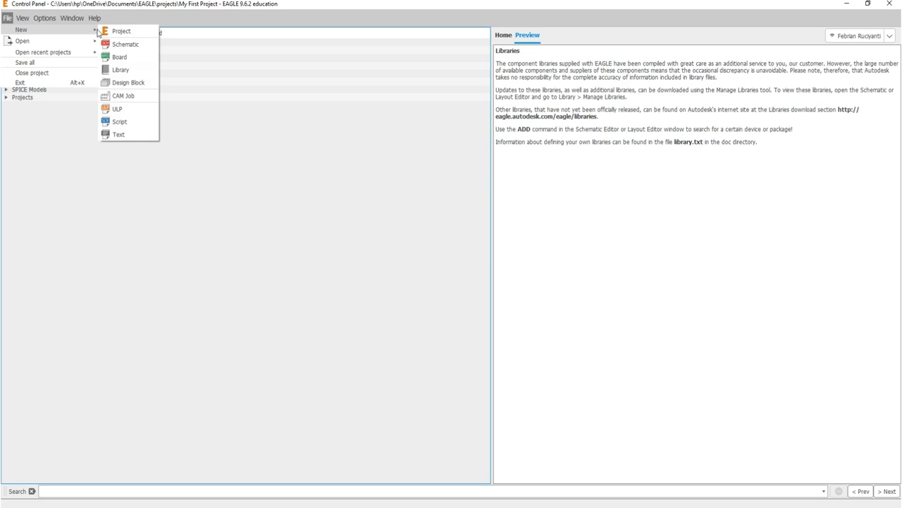
- Create a new library and save it as NE555P_library in the EAGLE libraries folder
left_click(118, 69)
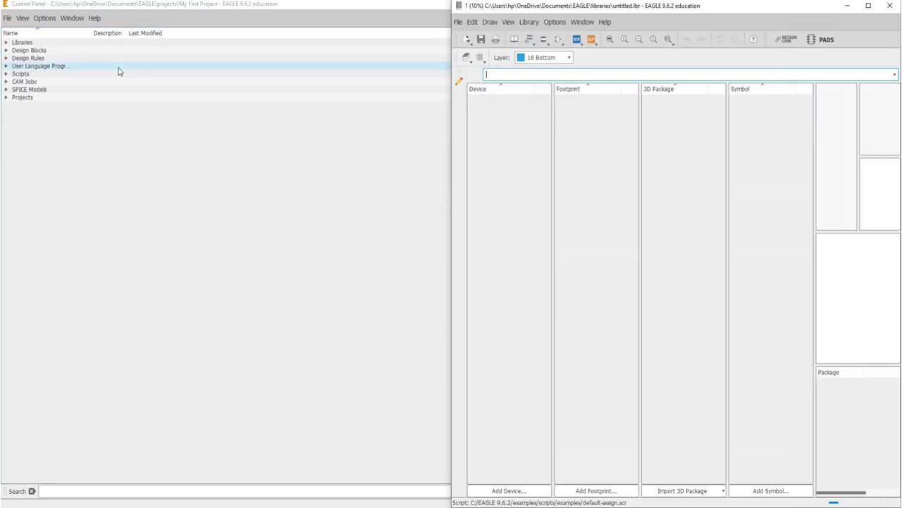
left_click(869, 5)
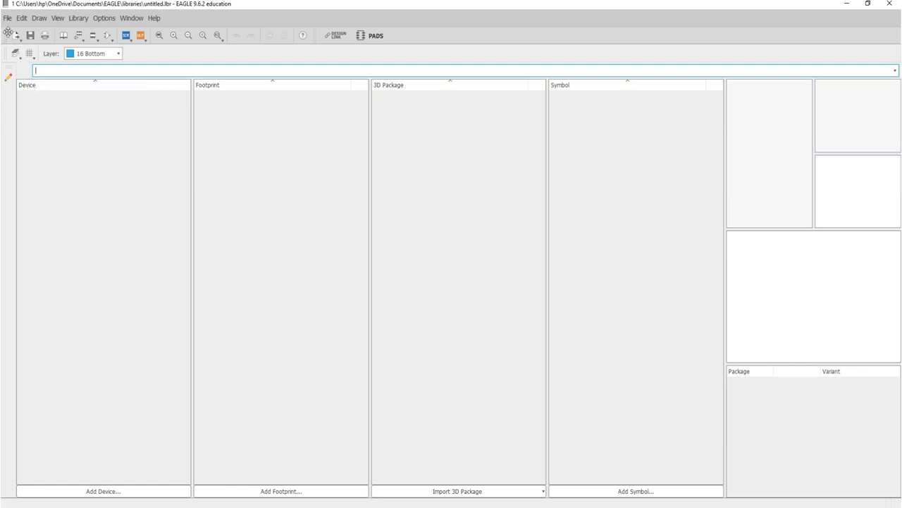
left_click(7, 17)
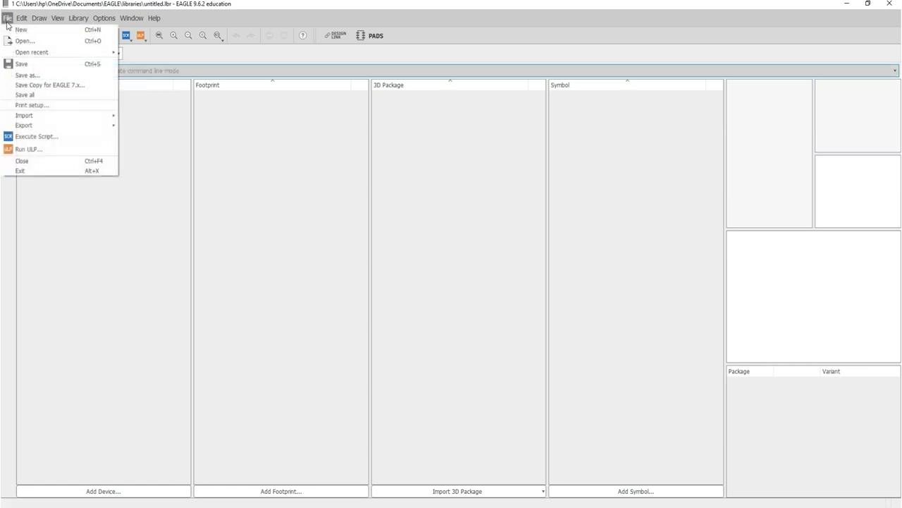
left_click(27, 64)
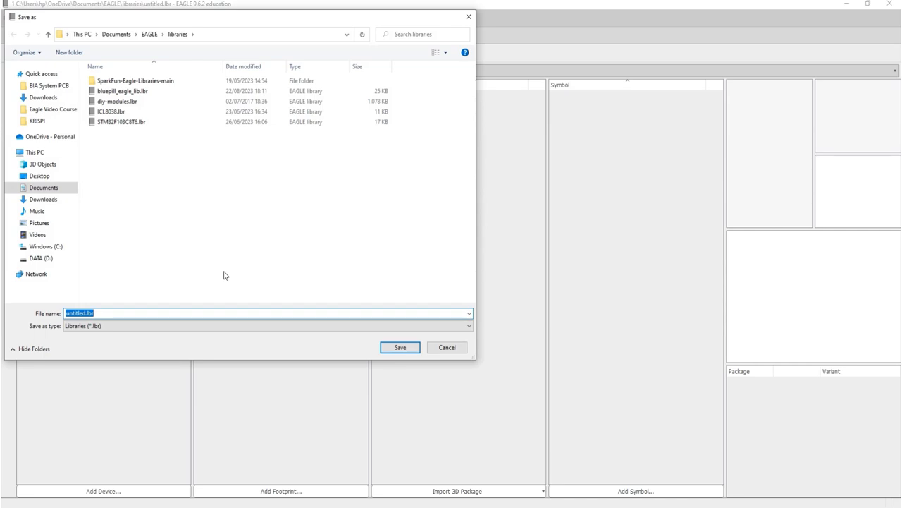
type("NE555")
type("_library")
key("Return")
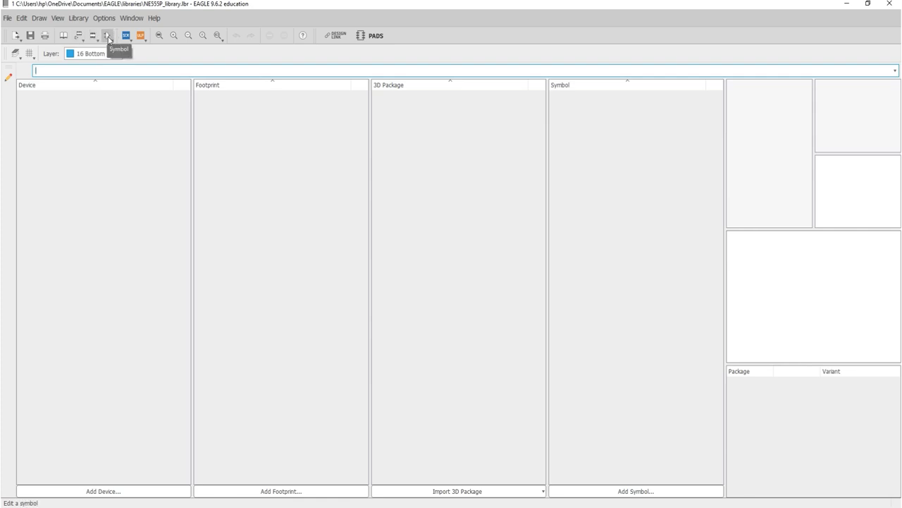
- Examine the edit dialogs and recent-item lists for devices, footprints and symbols
left_click(79, 36)
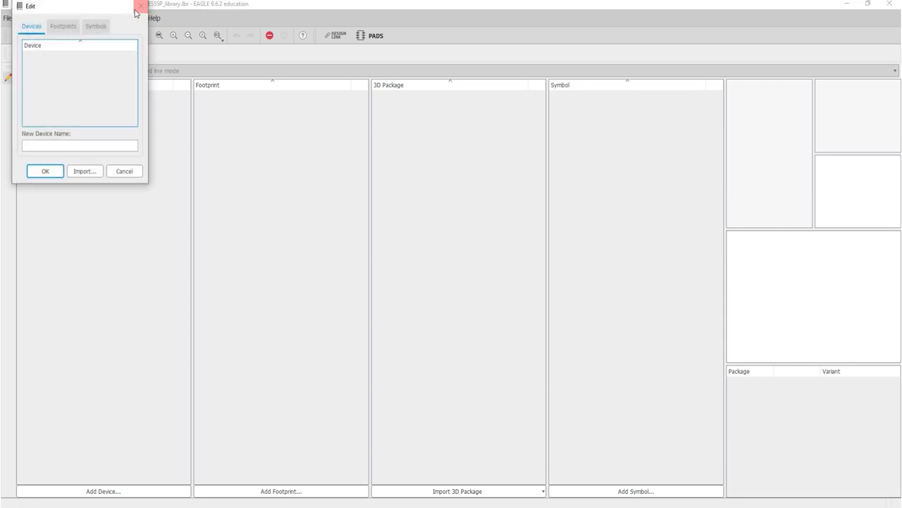
left_click(137, 7)
left_click(91, 37)
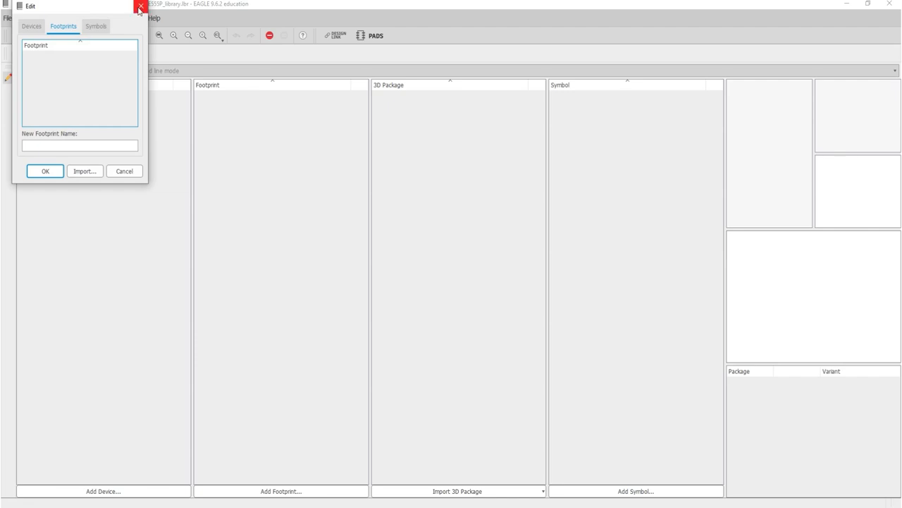
left_click(138, 6)
left_click(104, 35)
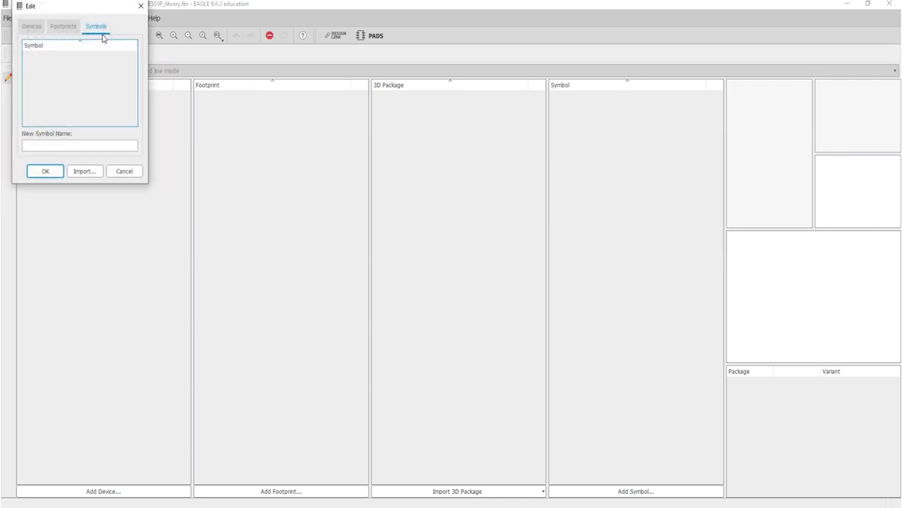
left_click(139, 5)
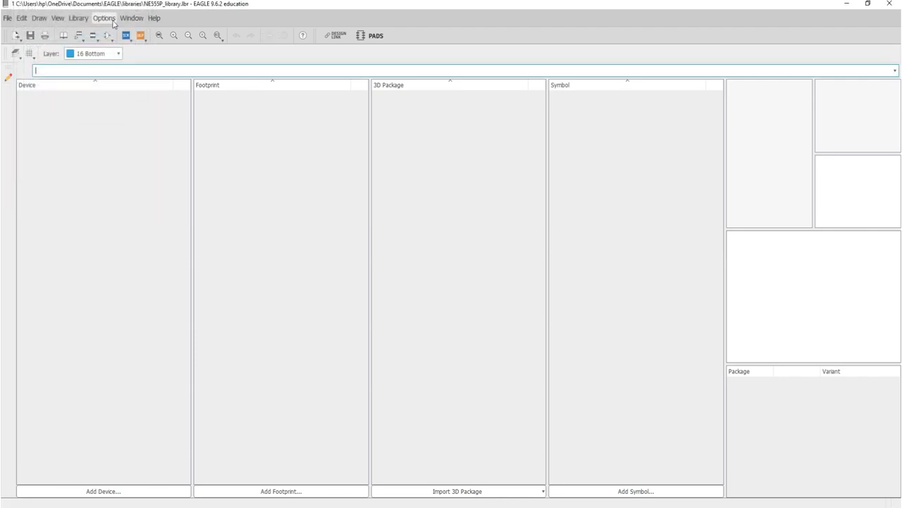
left_click(82, 41)
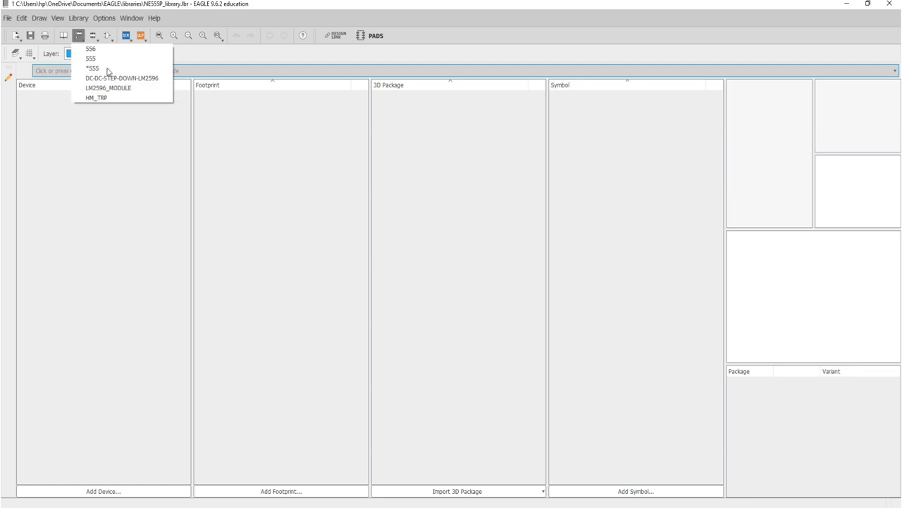
left_click(92, 36)
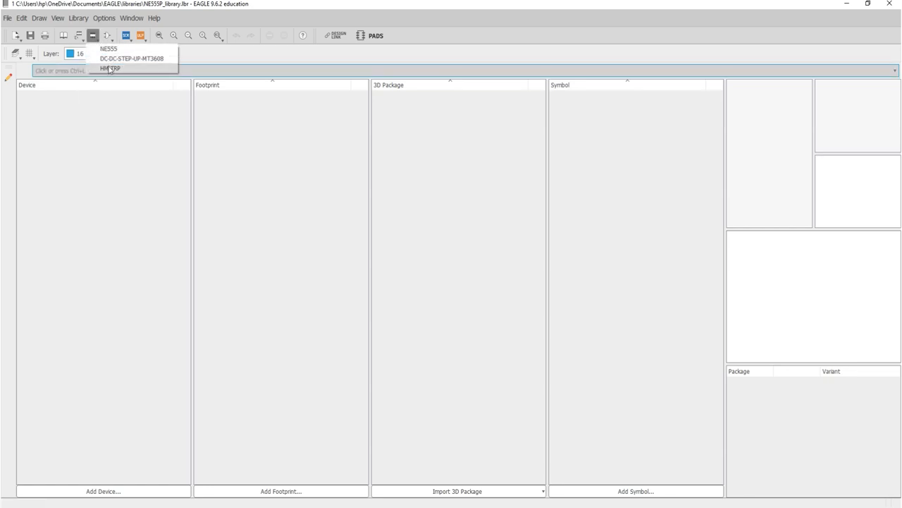
left_click(113, 43)
left_click(109, 39)
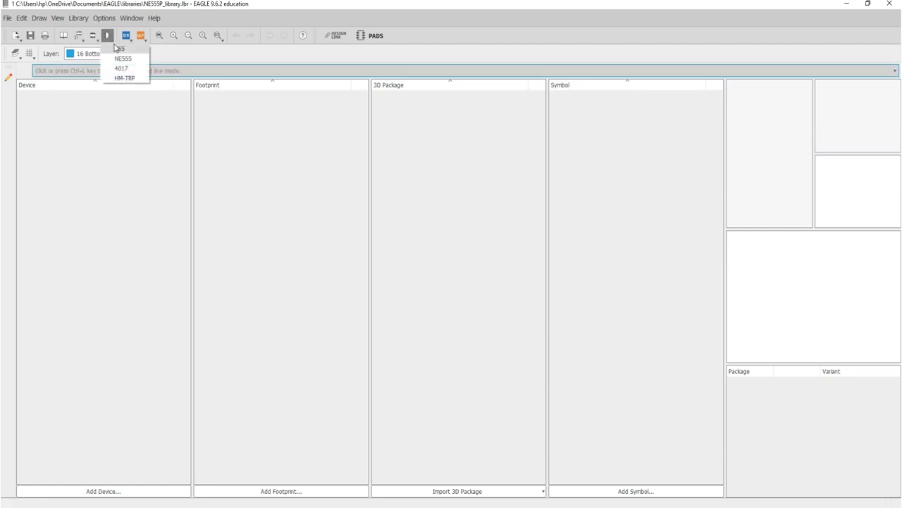
left_click(122, 126)
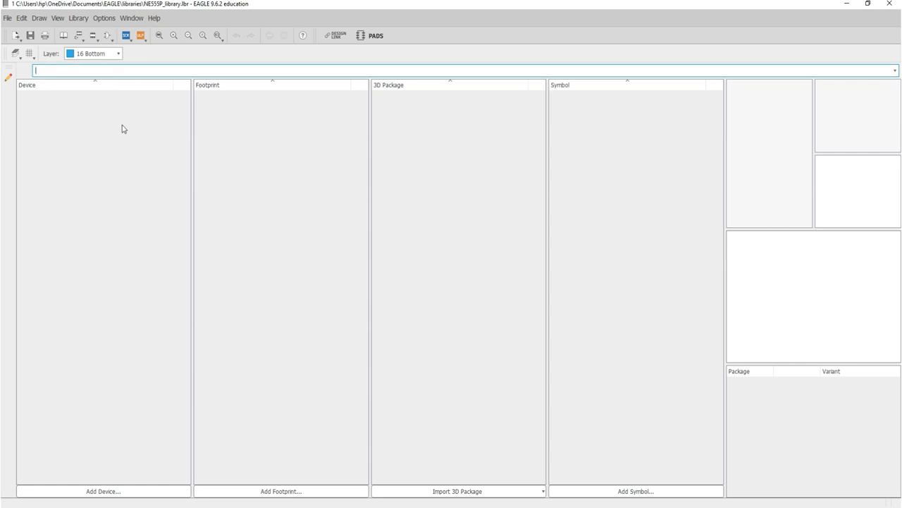
- Mark NE555P_library.lbr as in use from the Control Panel's libraries folder and return to the library editor
mouse_move(196, 507)
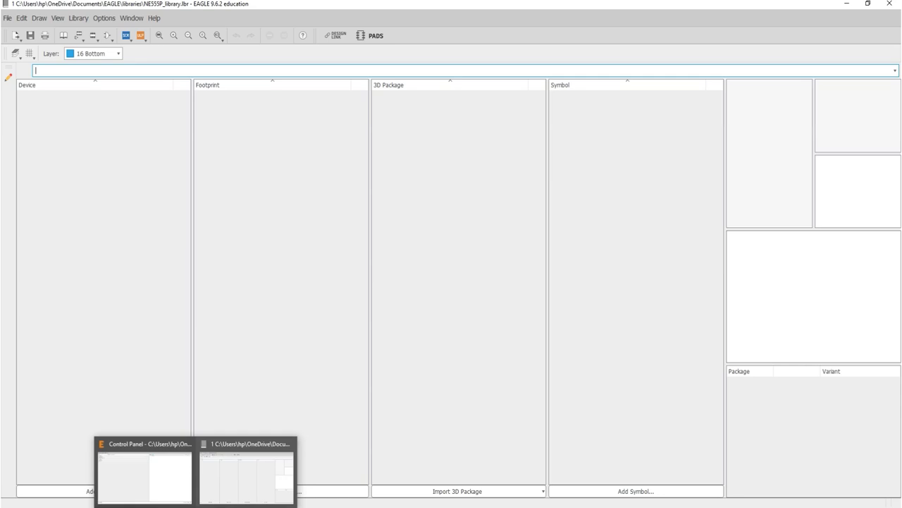
left_click(161, 479)
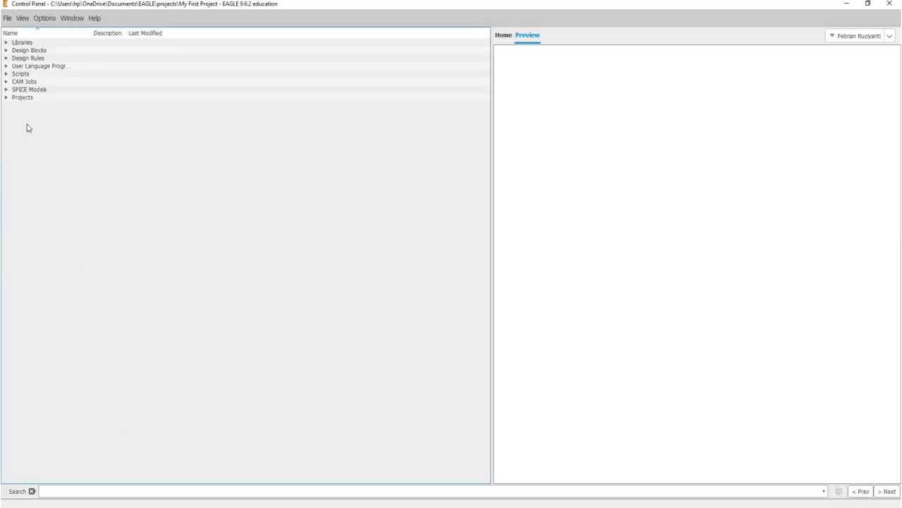
left_click(6, 43)
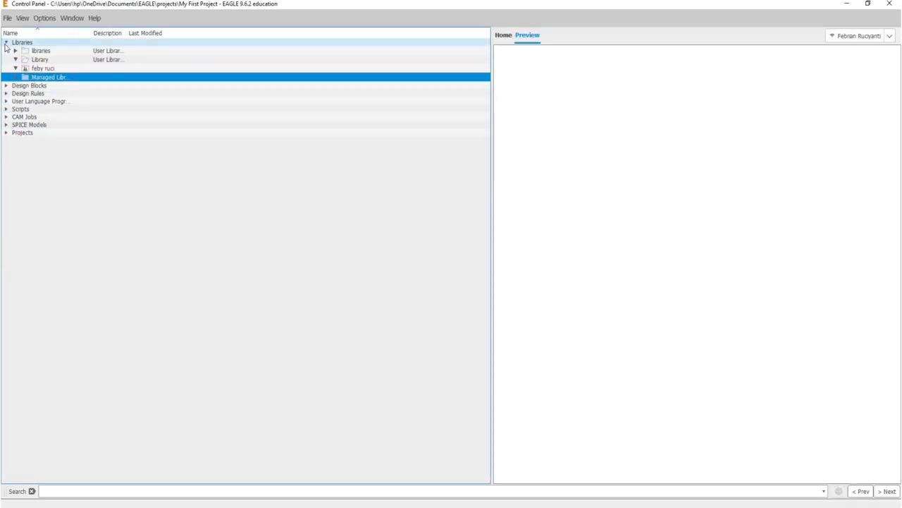
left_click(15, 51)
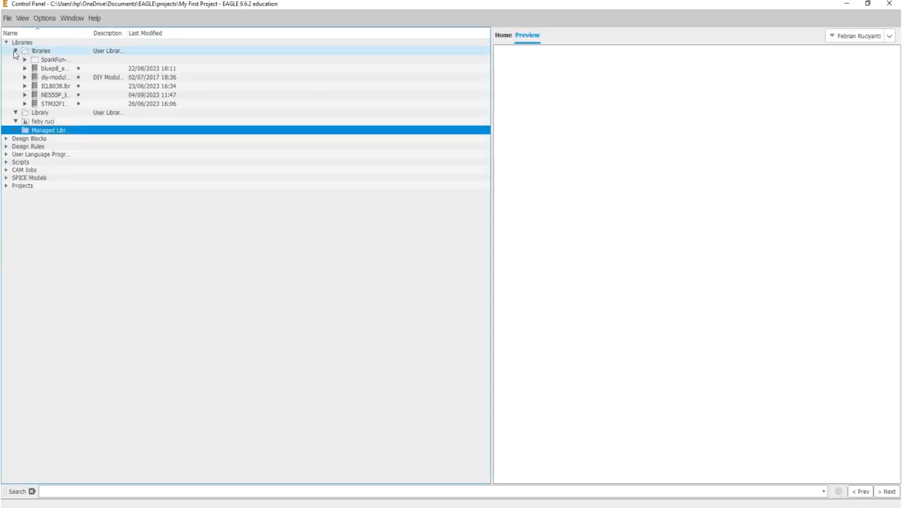
right_click(51, 95)
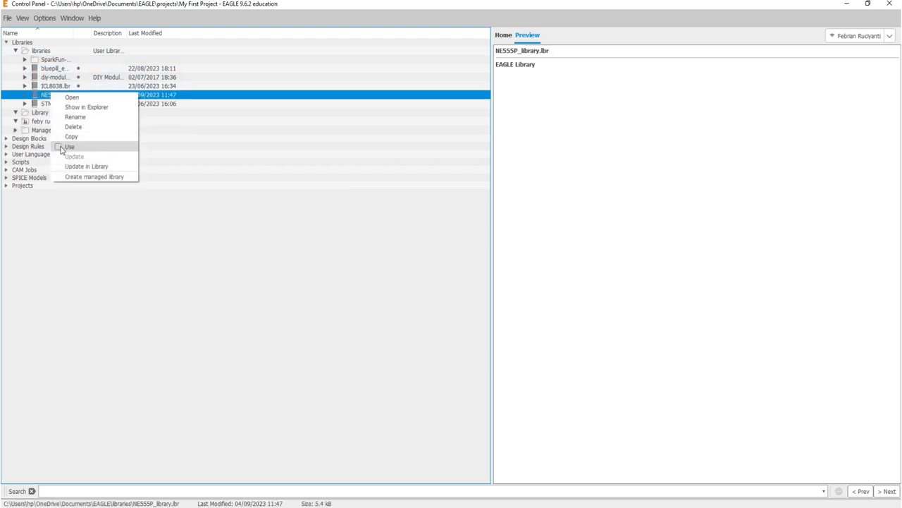
left_click(68, 147)
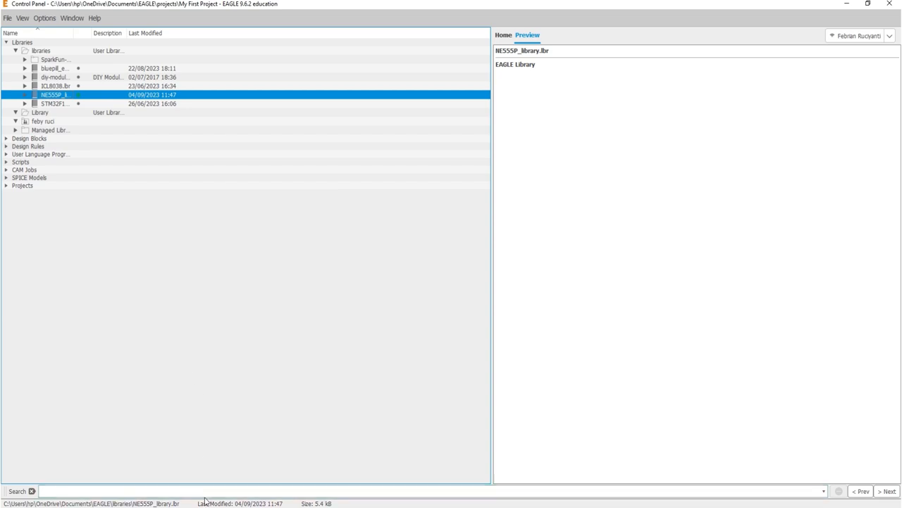
mouse_move(195, 507)
left_click(240, 480)
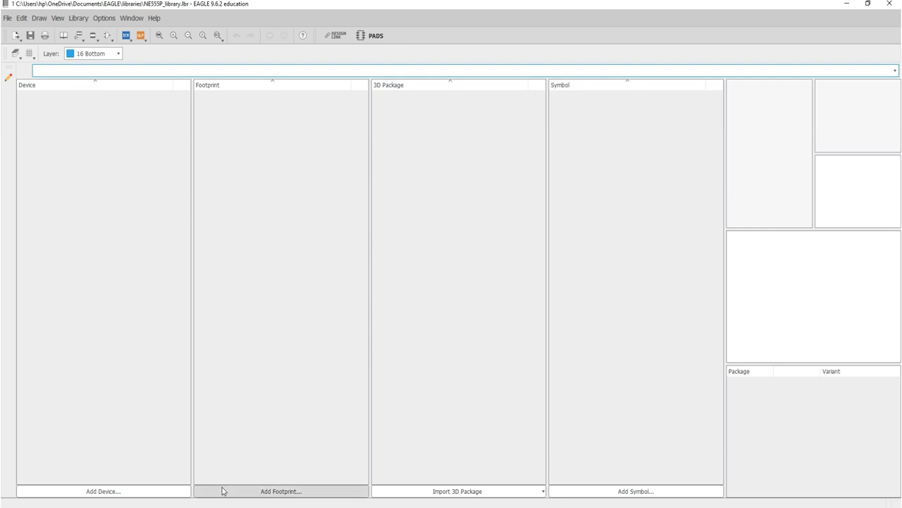
- Switch to Chrome and search Google for "ne555 datasheet"
left_click(282, 506)
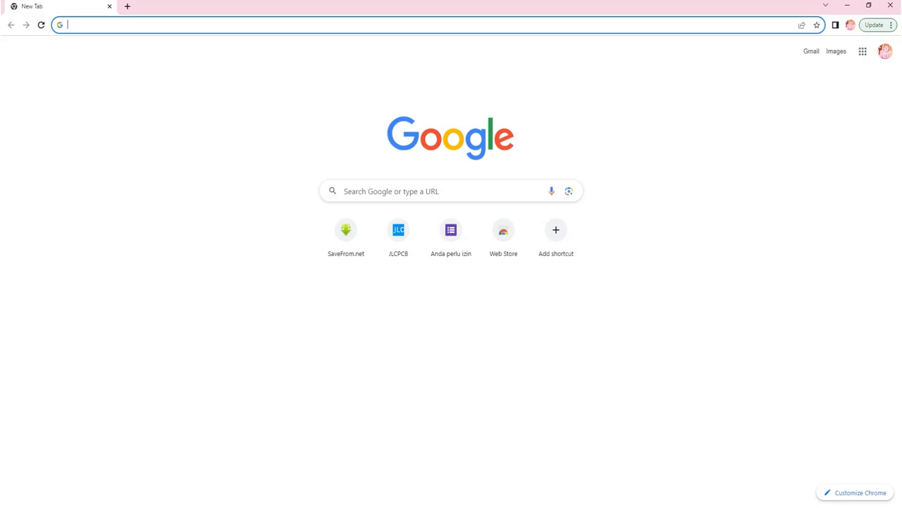
type("NE")
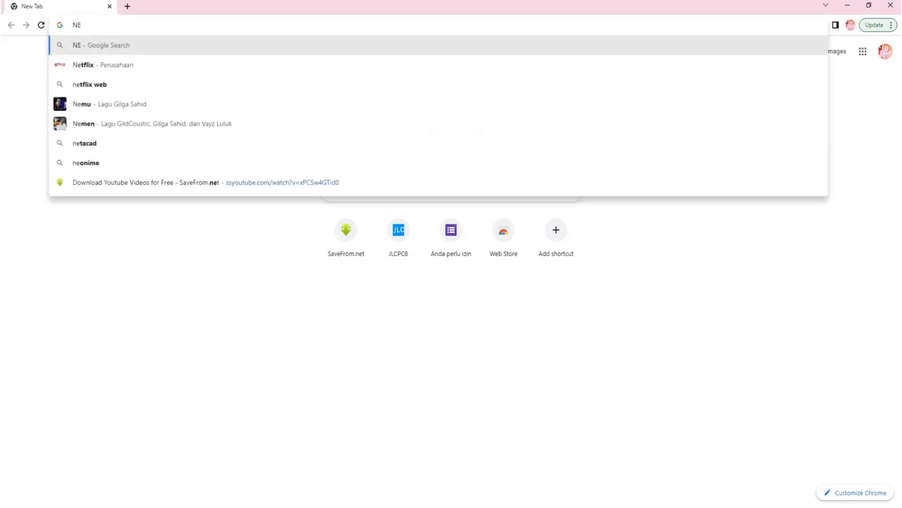
type("555")
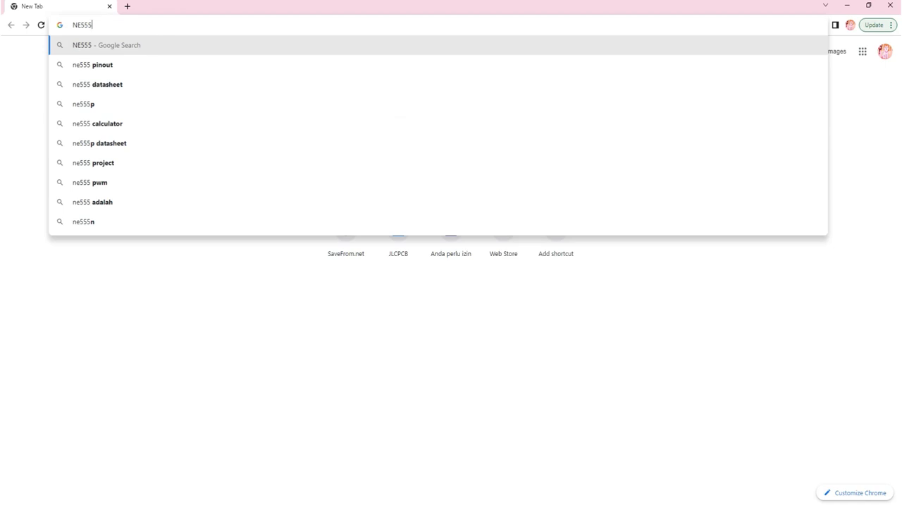
key("Down")
key("Down")
key("Return")
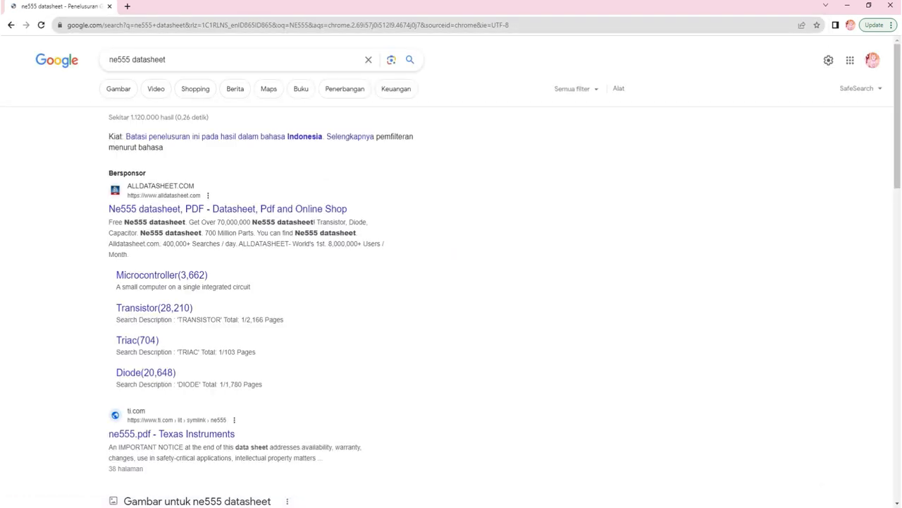
- Open the Texas Instruments ne555.pdf search result in a new browser tab and view it
right_click(138, 439)
left_click(174, 352)
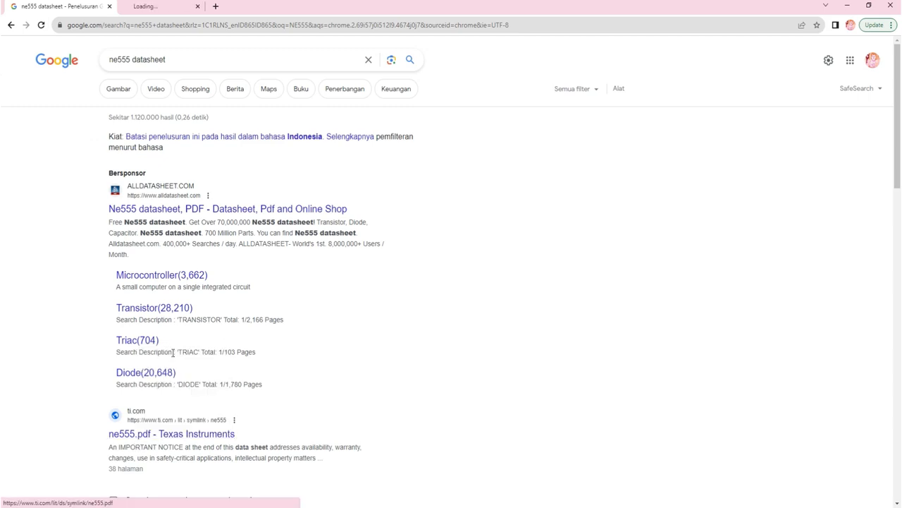
left_click(151, 6)
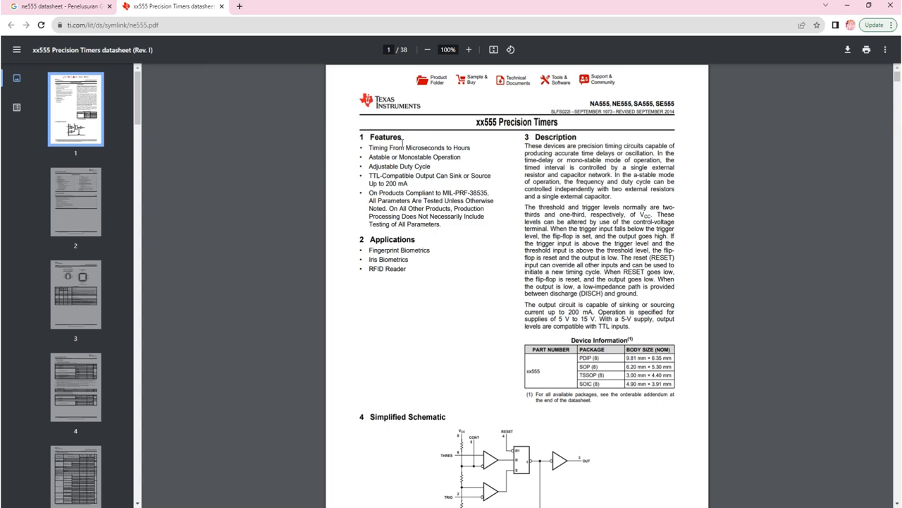
- Examine the Pin Configuration and Functions section on page 3 of the datasheet at 150% zoom without the thumbnail sidebar
scroll(402, 143, "down", 12)
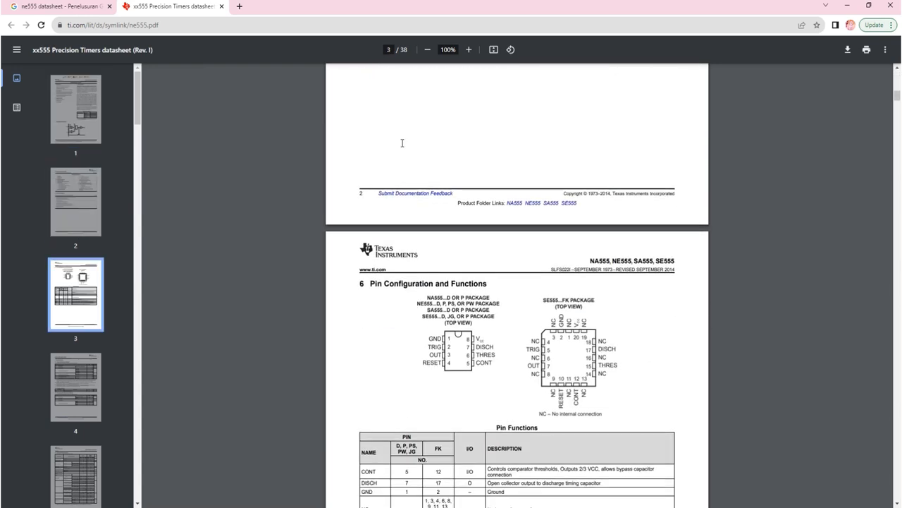
scroll(402, 142, "down", 3)
scroll(499, 117, "up", 1)
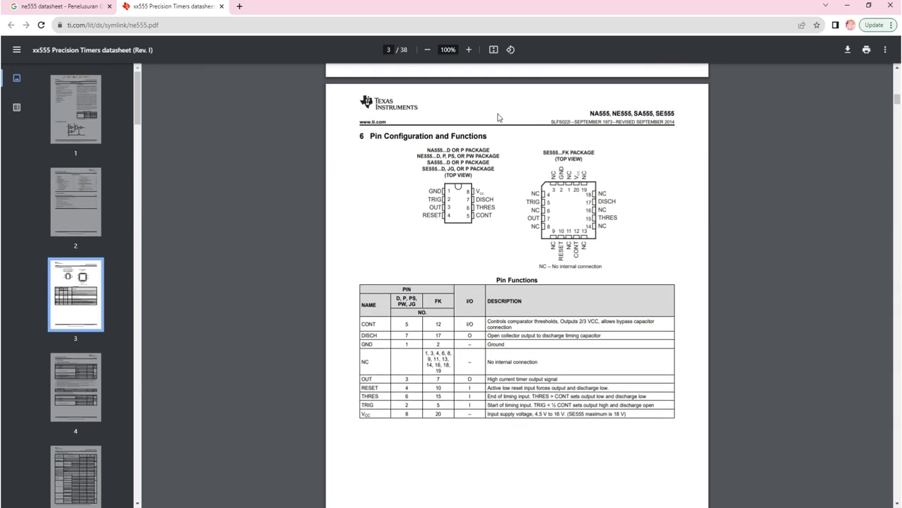
left_click(468, 49)
left_click(469, 50)
left_click(469, 49)
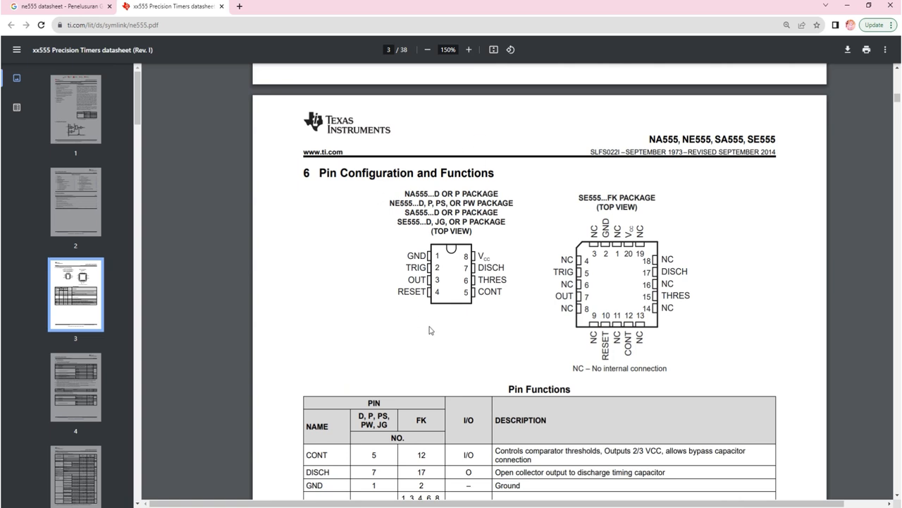
left_click(16, 49)
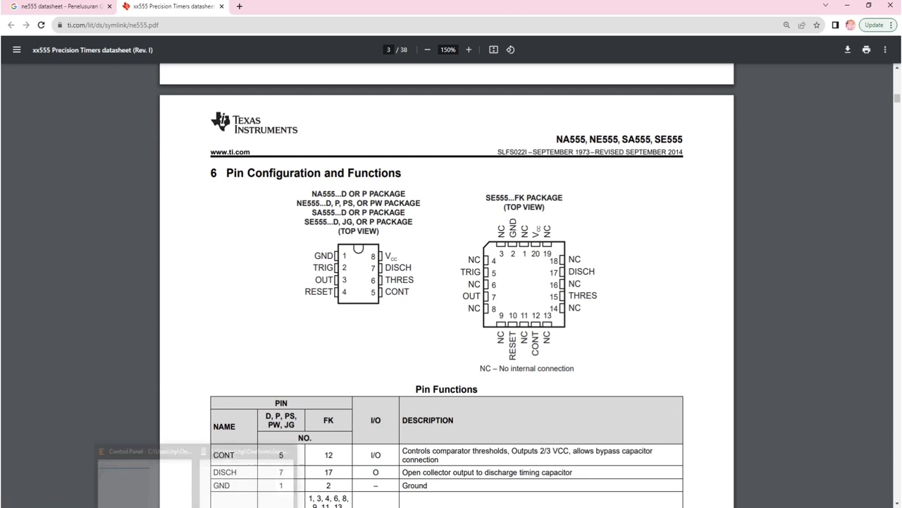
- Switch back to the EAGLE library editor and create a new symbol named NE555_TIMER
left_click(240, 484)
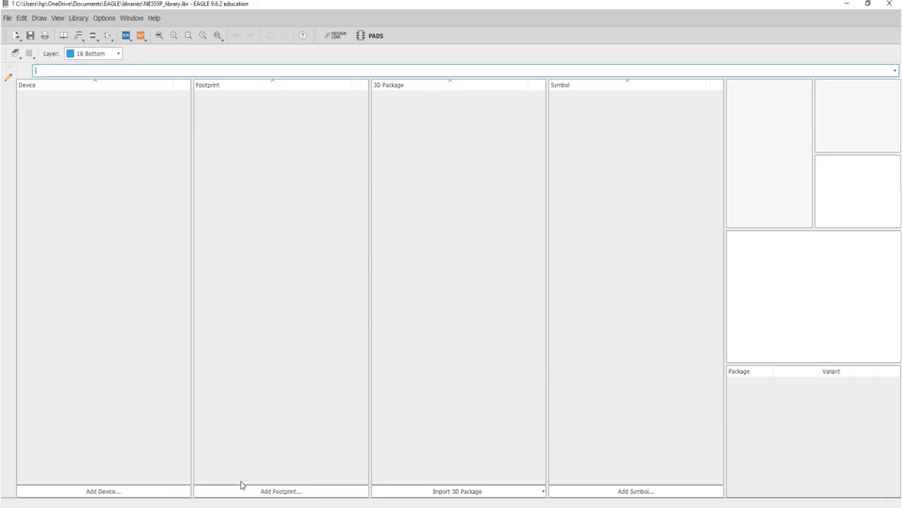
left_click(631, 492)
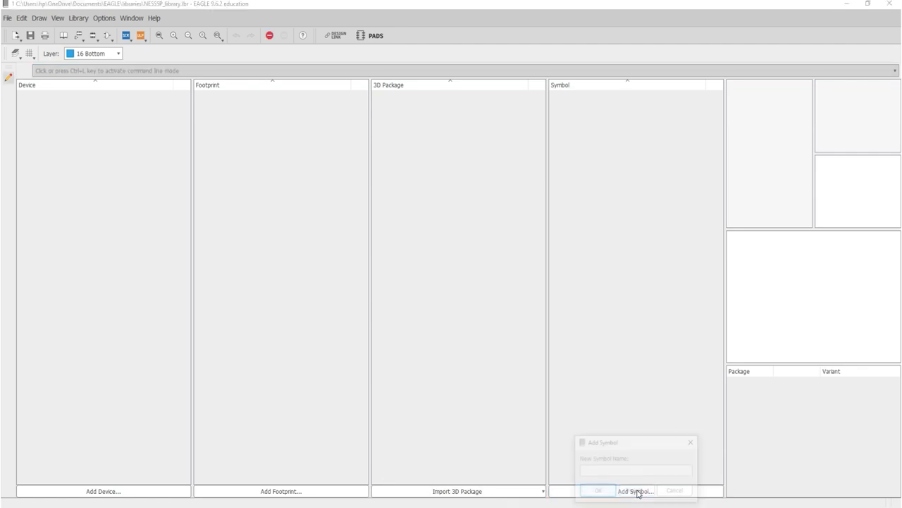
left_click_drag(618, 442, 456, 235)
left_click(471, 264)
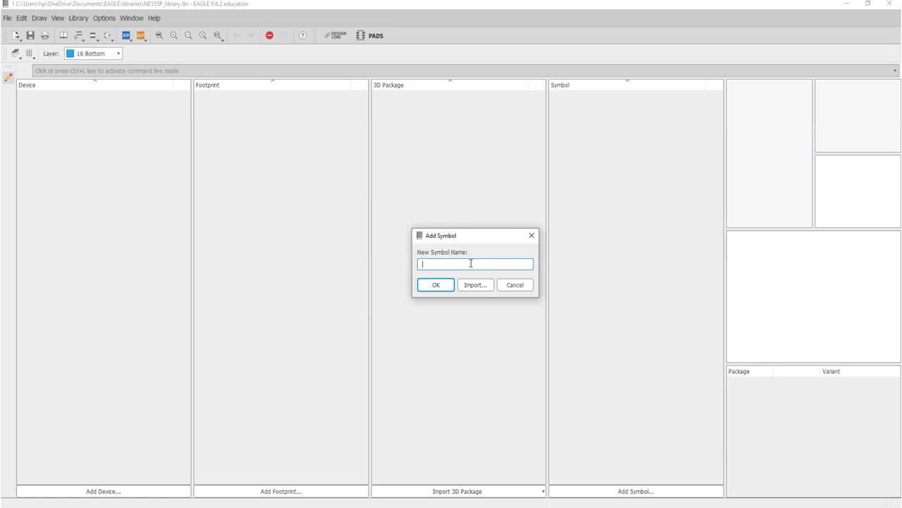
type("NE555_TIMER")
left_click(435, 284)
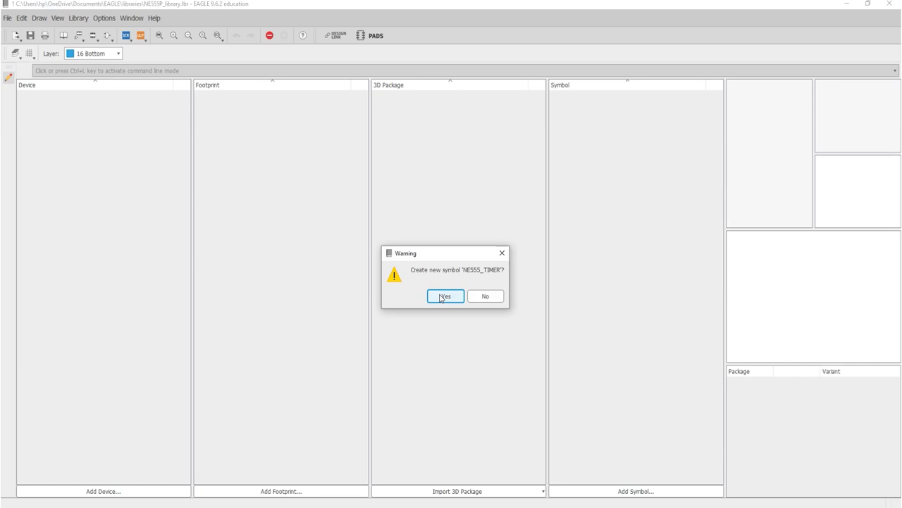
left_click(442, 297)
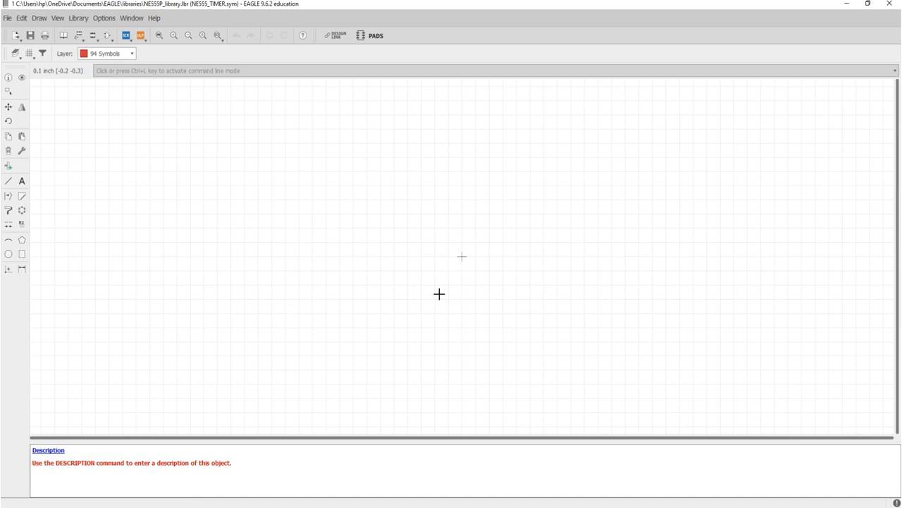
- Arrange the symbol editor side by side with the Chrome datasheet window and zoom the datasheet's pin diagram to 190%
left_click(8, 90)
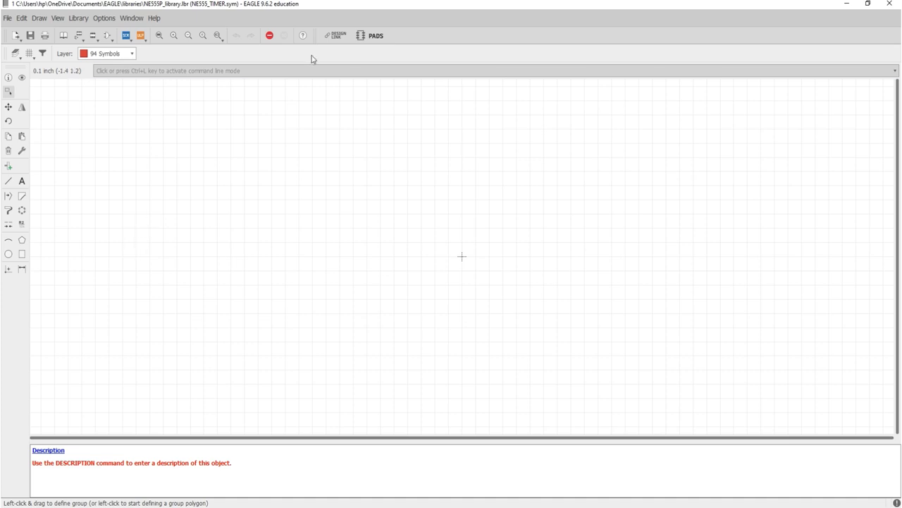
left_click_drag(508, 2, 886, 35)
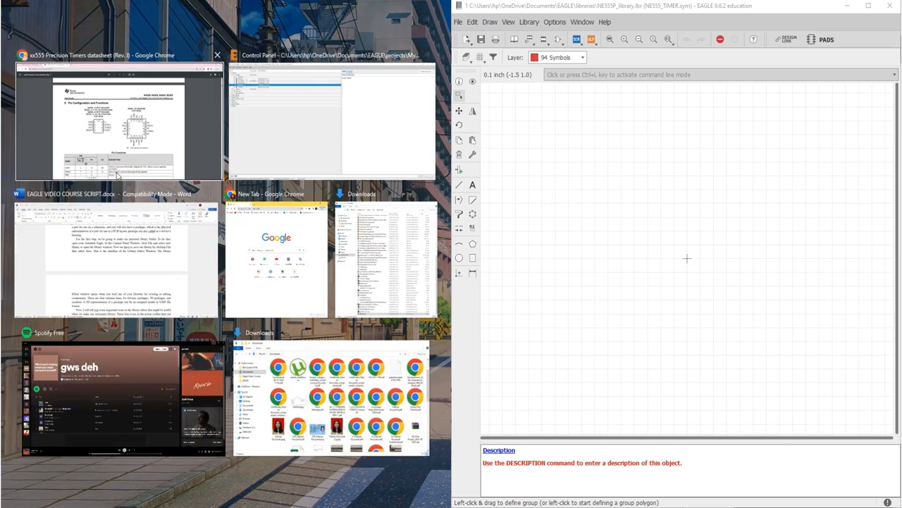
left_click(123, 158)
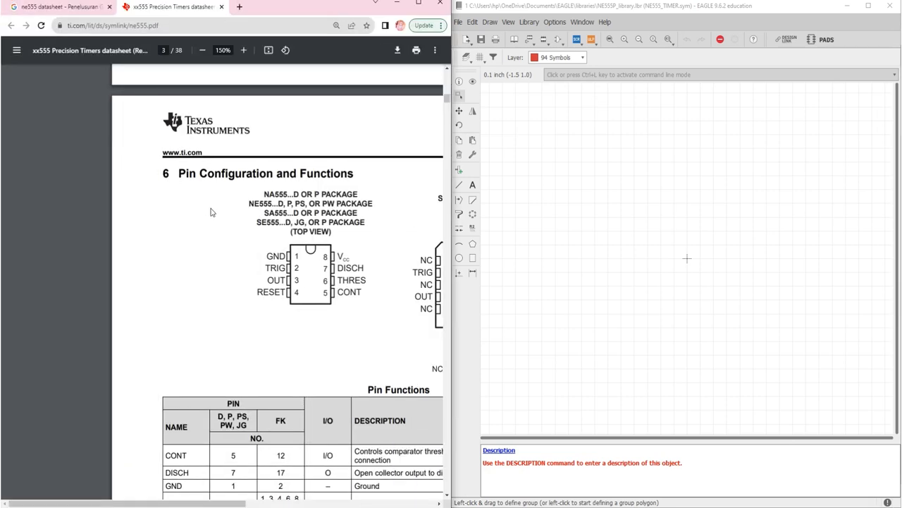
scroll(210, 212, "right", 3)
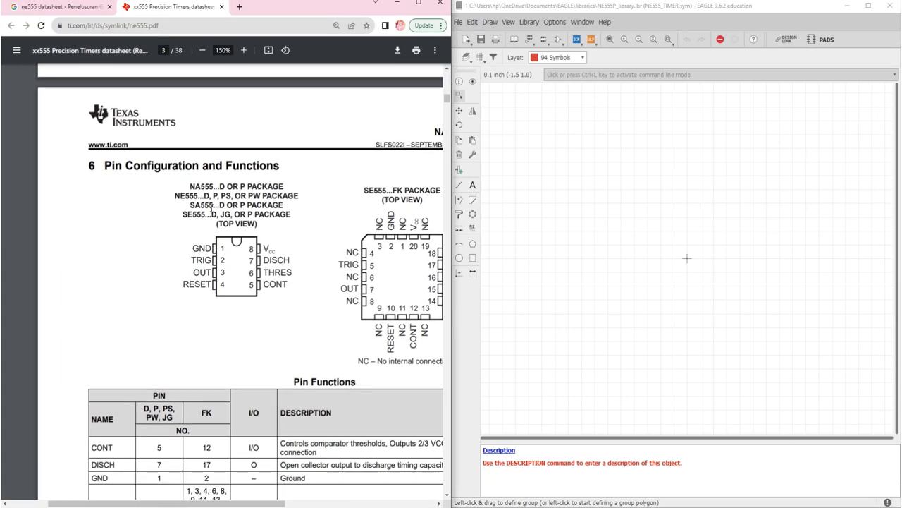
scroll(212, 205, "up", 1, "ctrl")
scroll(211, 205, "up", 3, "ctrl")
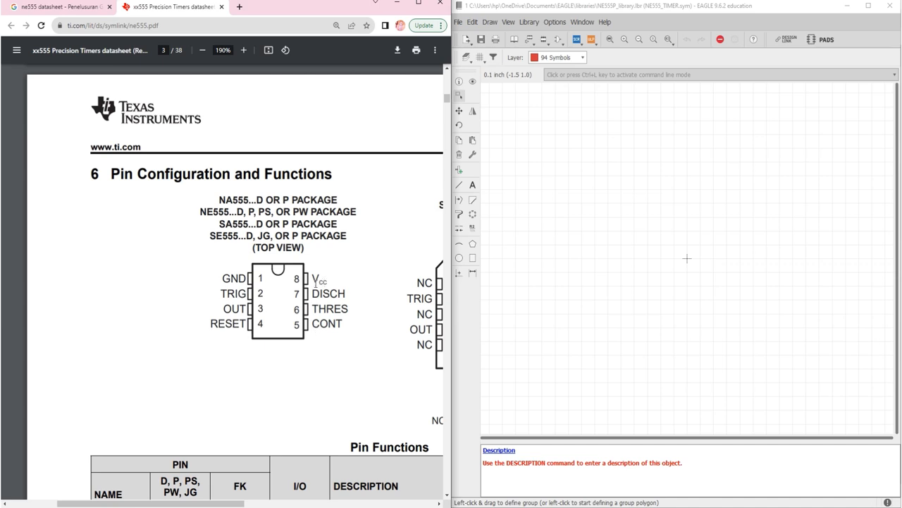
- Place four pins in a vertical column at x = -0.6 inch, spaced 0.2 inch apart from y = 0.8 down to 0.2
left_click(472, 173)
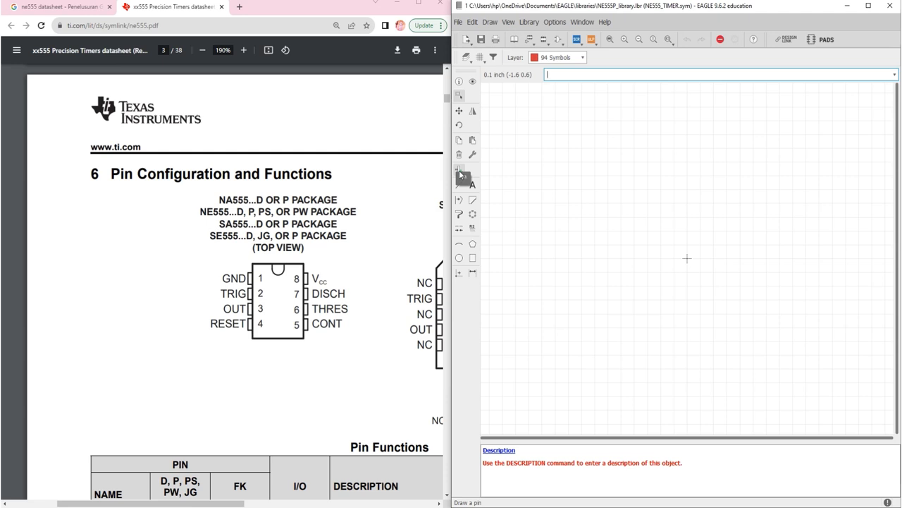
left_click(459, 170)
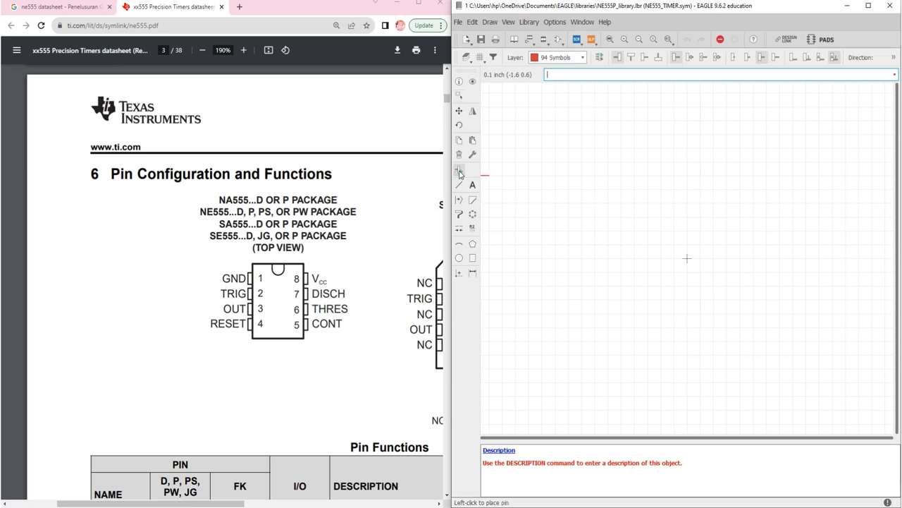
left_click(605, 154)
left_click(612, 176)
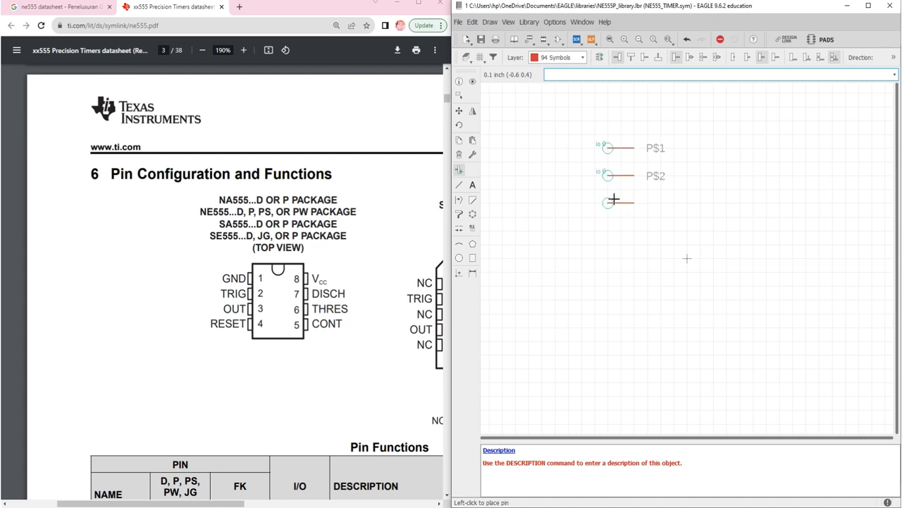
left_click(614, 200)
left_click(613, 228)
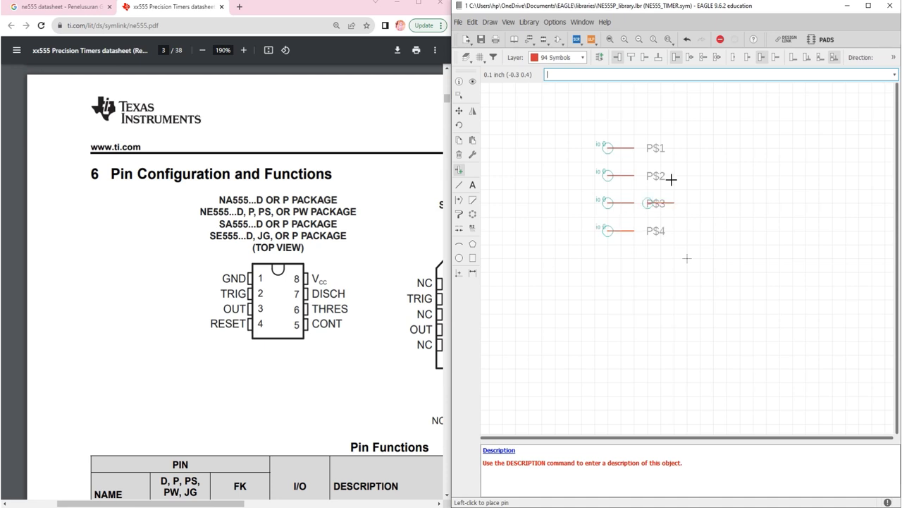
- Place four pins rotated 180° in a facing column at x = 0.7 inch, working upward from y = 0.2 to 0.8
right_click(728, 190)
right_click(728, 190)
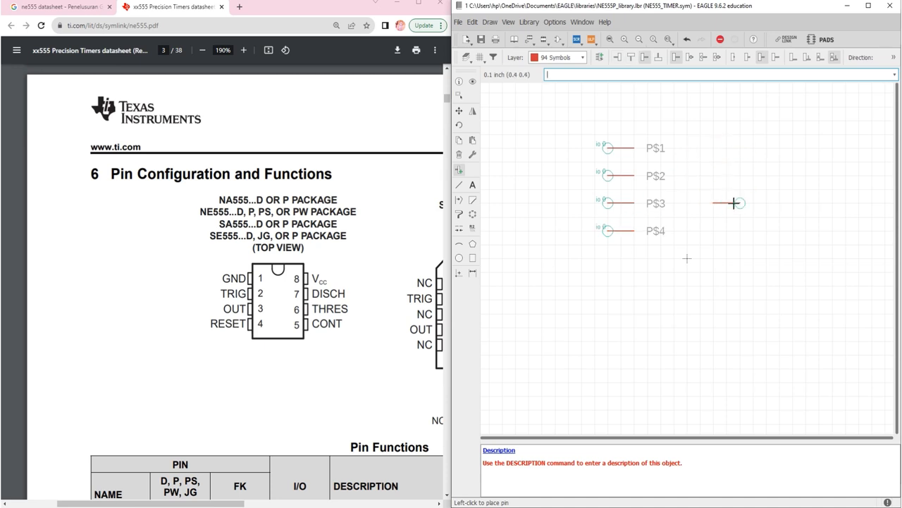
left_click(785, 228)
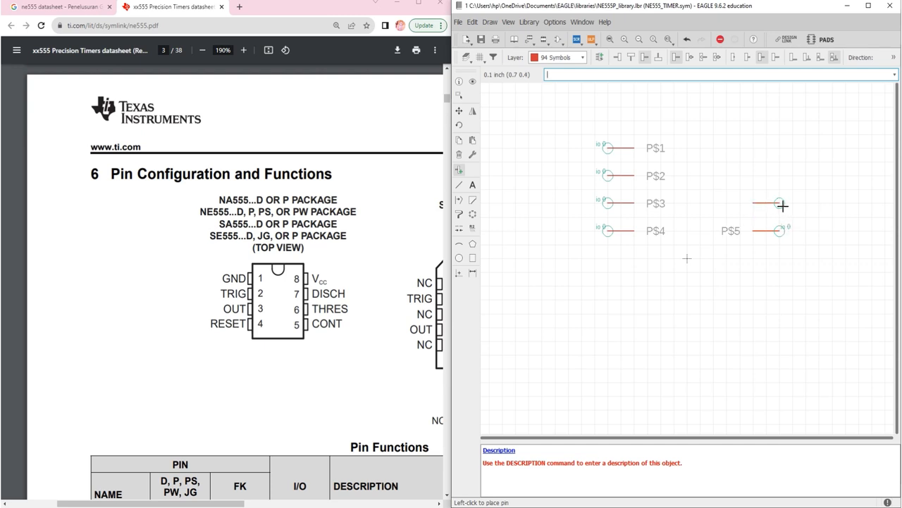
left_click(783, 206)
left_click(781, 178)
left_click(777, 150)
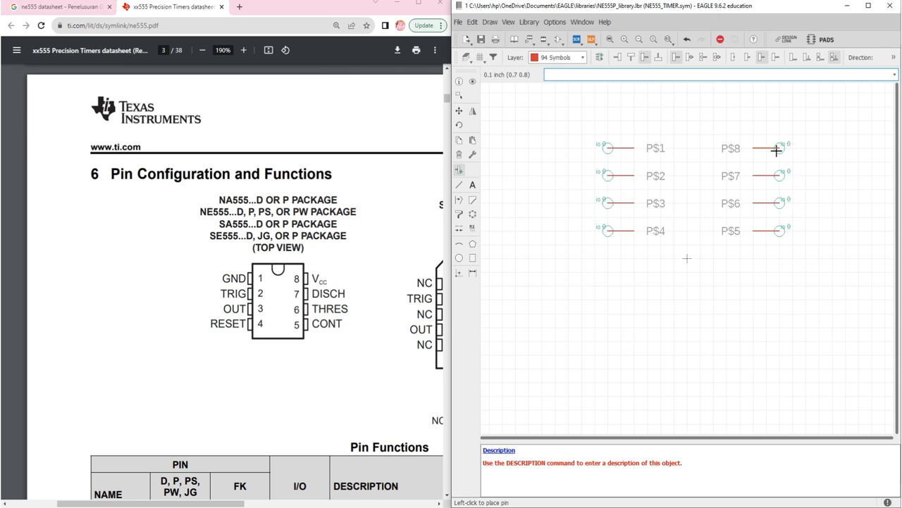
key("Escape")
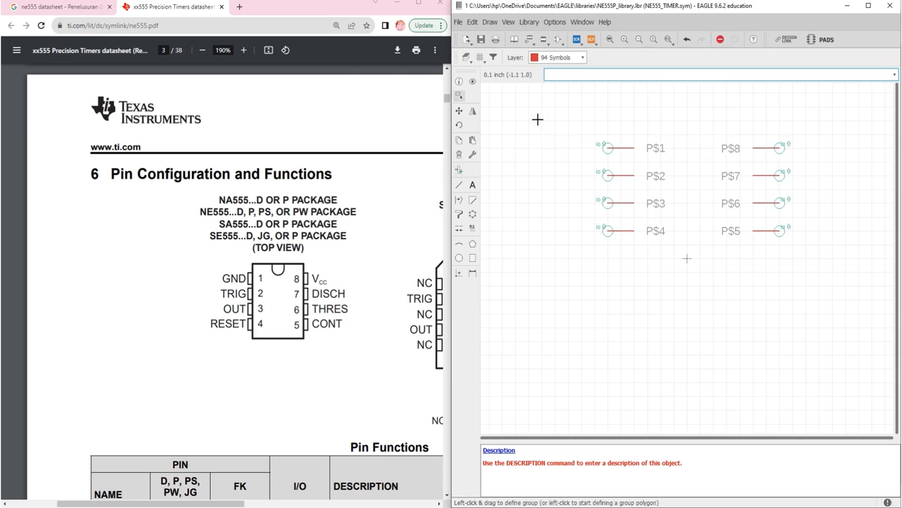
- Rename pin P$1 as GND and pin P$2 as TRIG
left_click(474, 228)
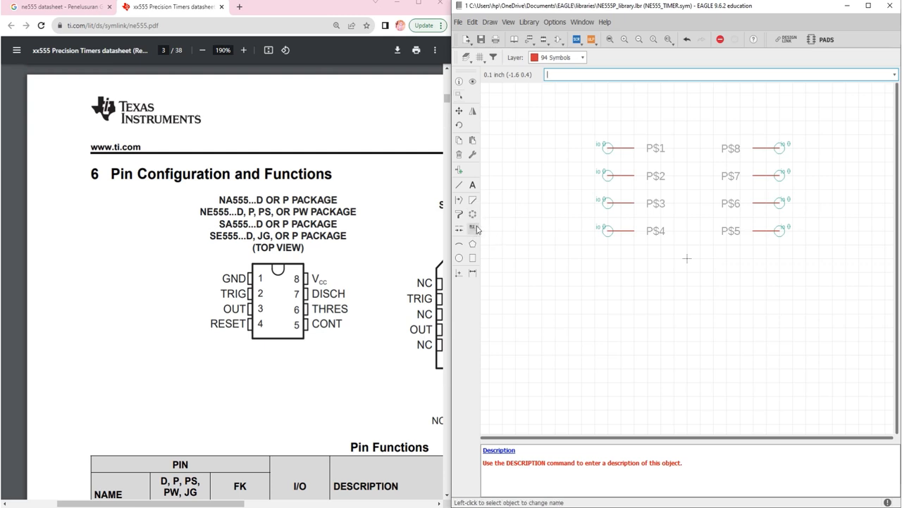
left_click(608, 148)
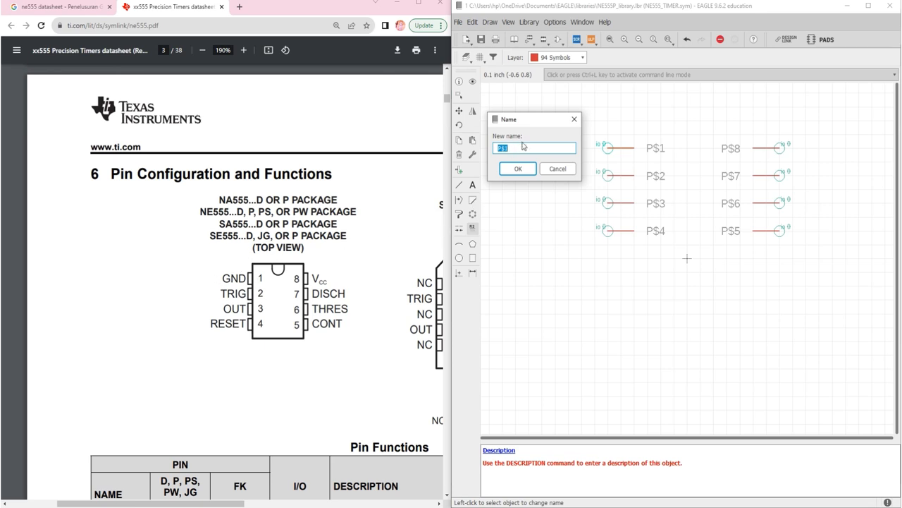
type("GND")
left_click(518, 169)
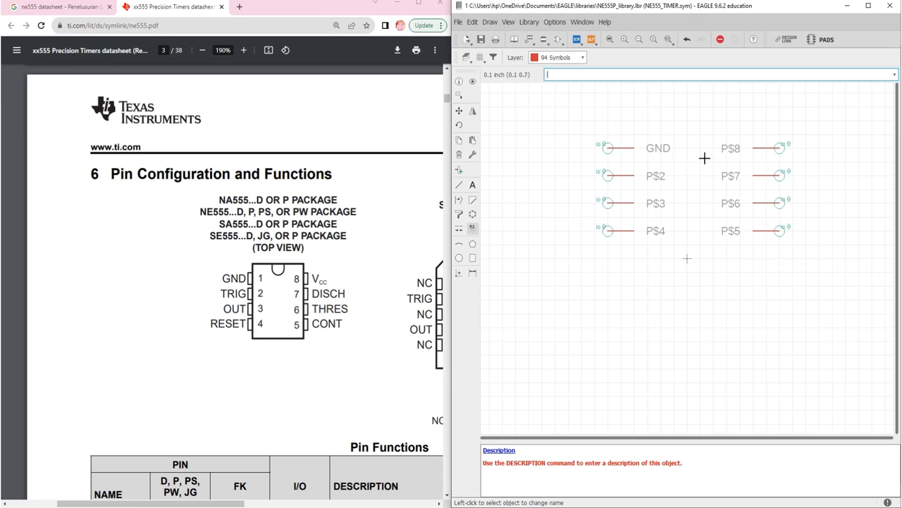
left_click(609, 176)
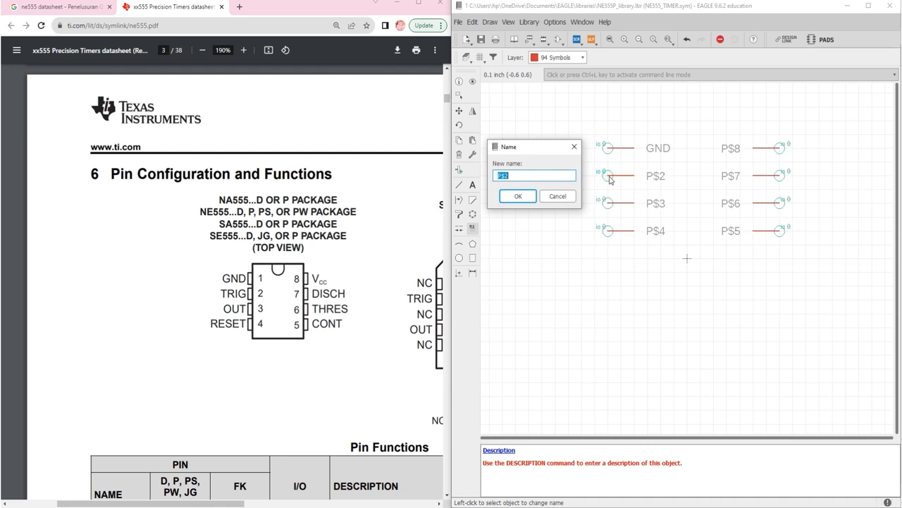
type("TRIG")
left_click(518, 196)
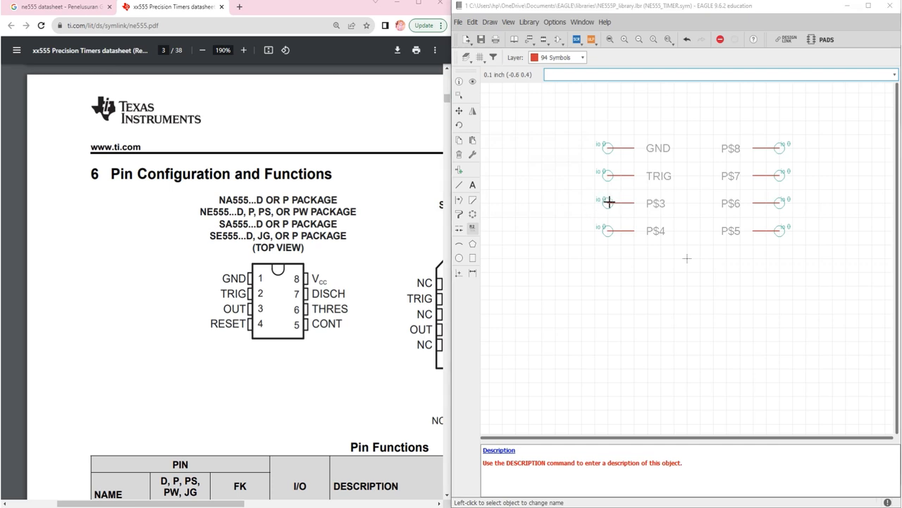
- Rename pin P$3 as OUT and pin P$4 as RESET
left_click(609, 202)
type("OUT")
key("Return")
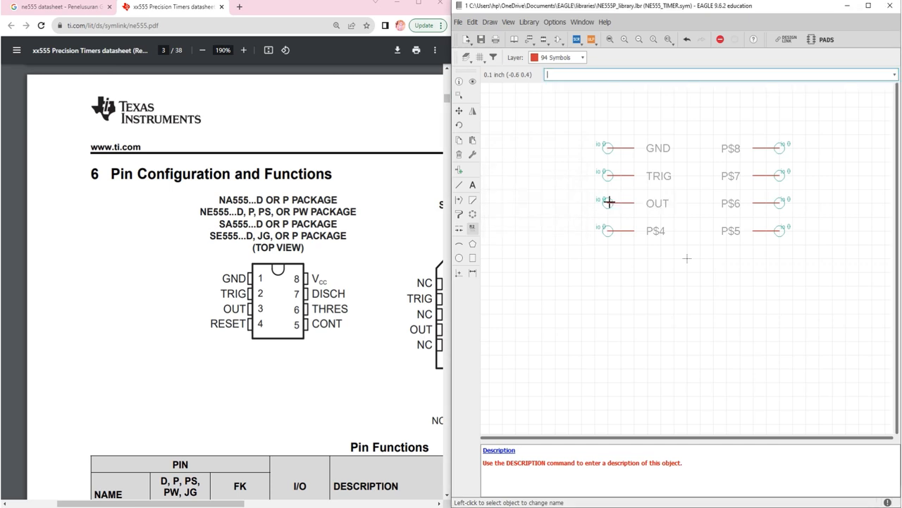
left_click(609, 230)
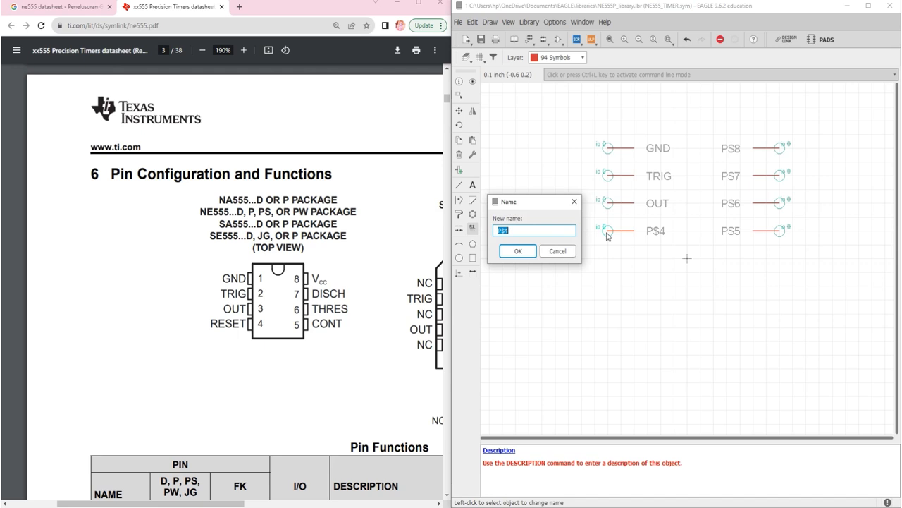
type("RESET")
key("Return")
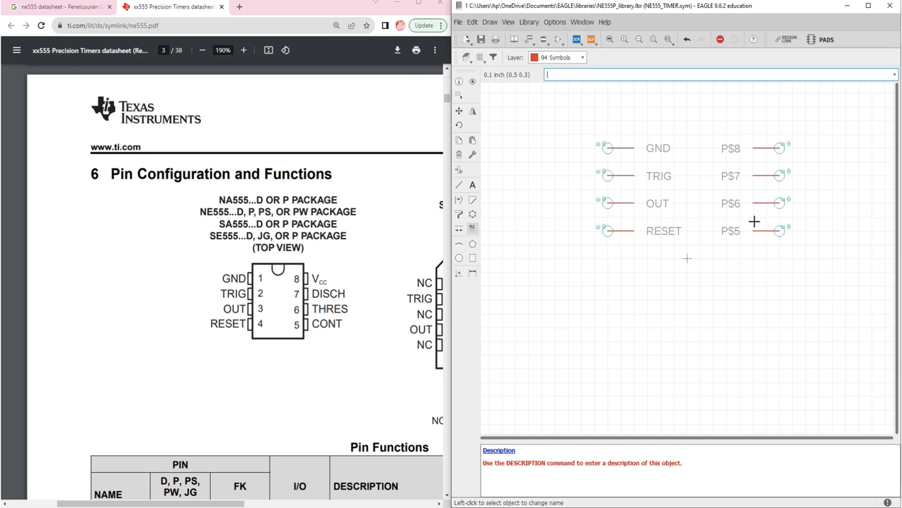
- Rename pin P$5 as CONT and pin P$6 as THRES
left_click(781, 229)
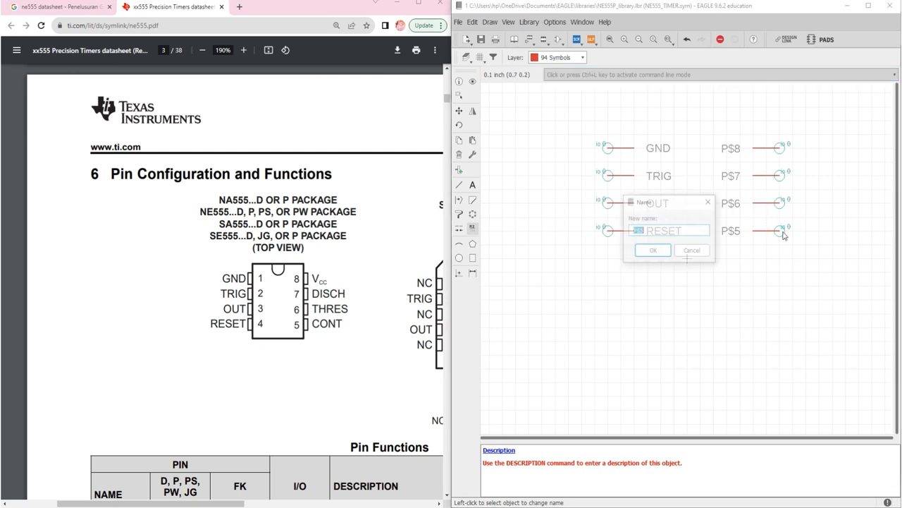
type("CONT")
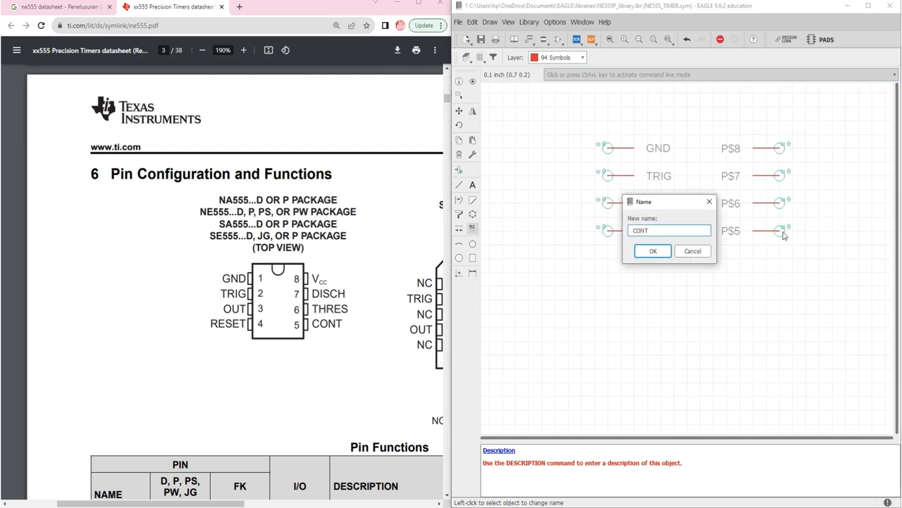
key("Return")
left_click(779, 203)
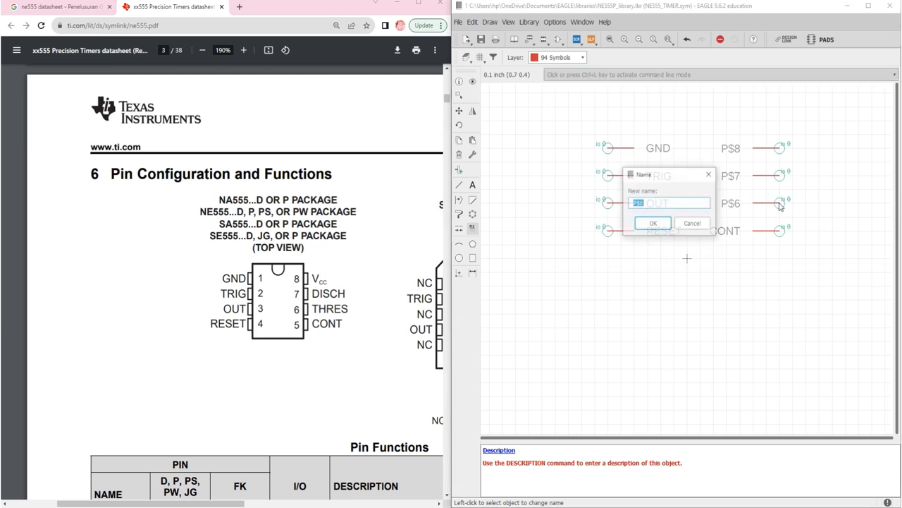
type("THER")
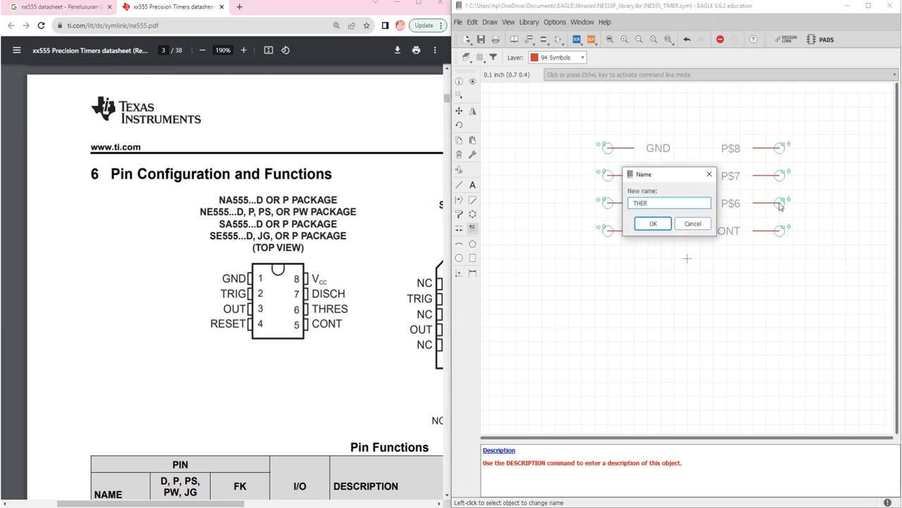
key("BackSpace")
key("BackSpace")
type("RES")
left_click(650, 222)
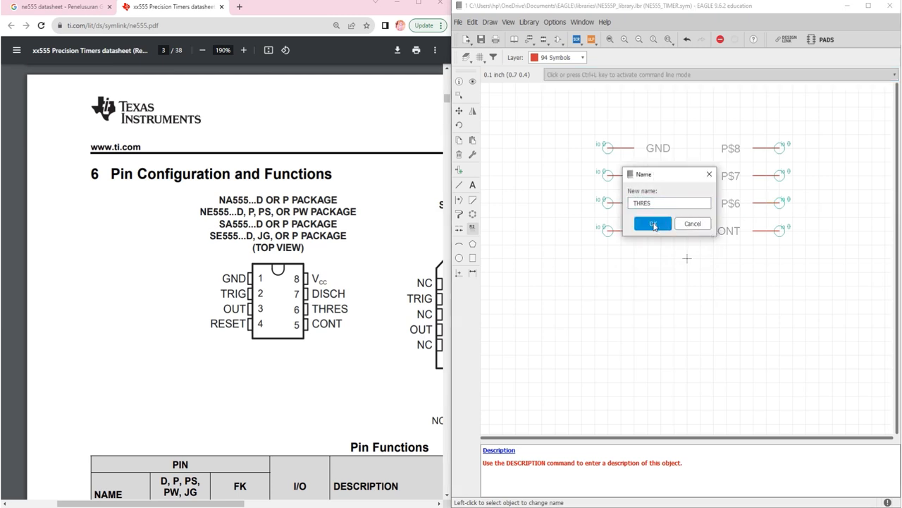
- Rename pin P$7 as DISCH and pin P$8 as VCC
left_click(779, 176)
type("DIS")
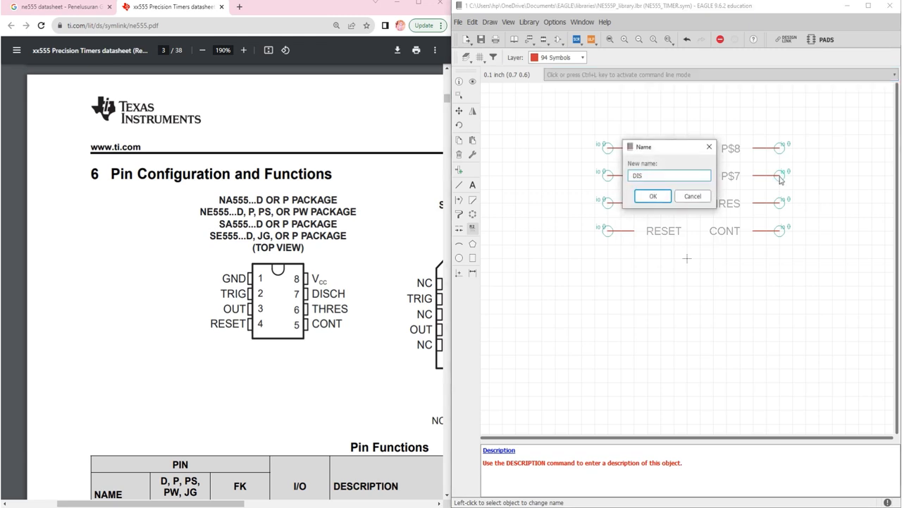
type("CH")
left_click(651, 200)
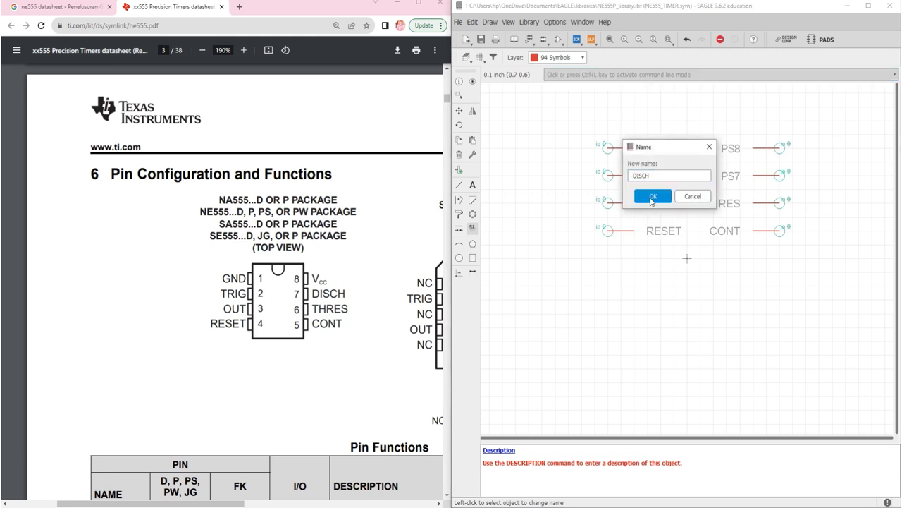
left_click(780, 149)
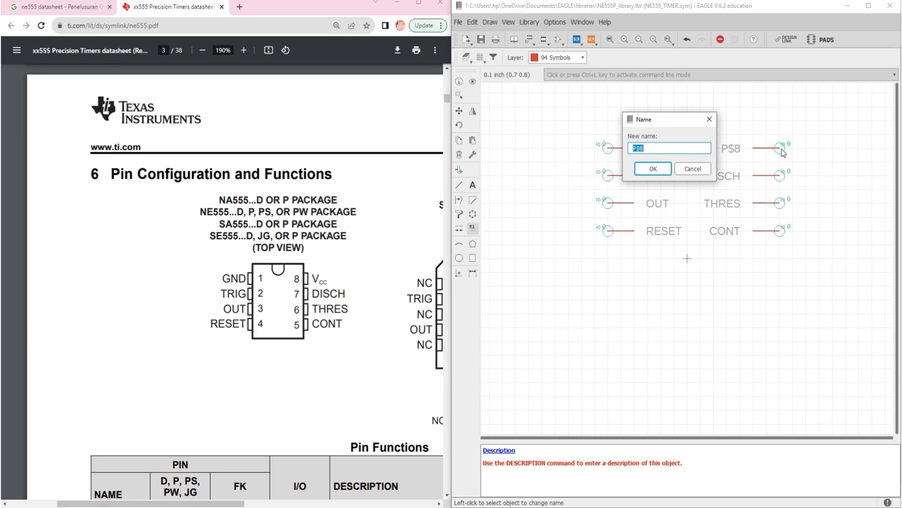
type("VCC")
key("Return")
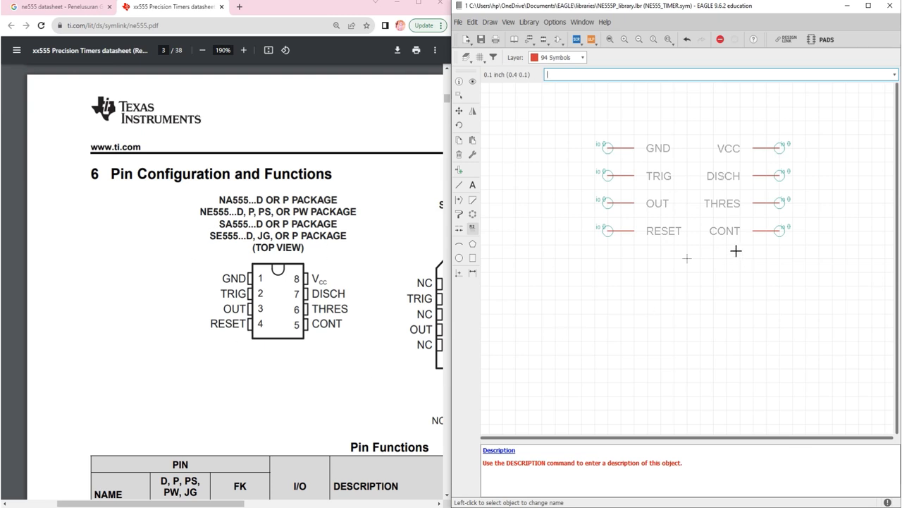
- Draw a closed rectangular body outline about 0.9 by 0.9 inch around the pin names, with its sides on the pins' inner ends
left_click(458, 187)
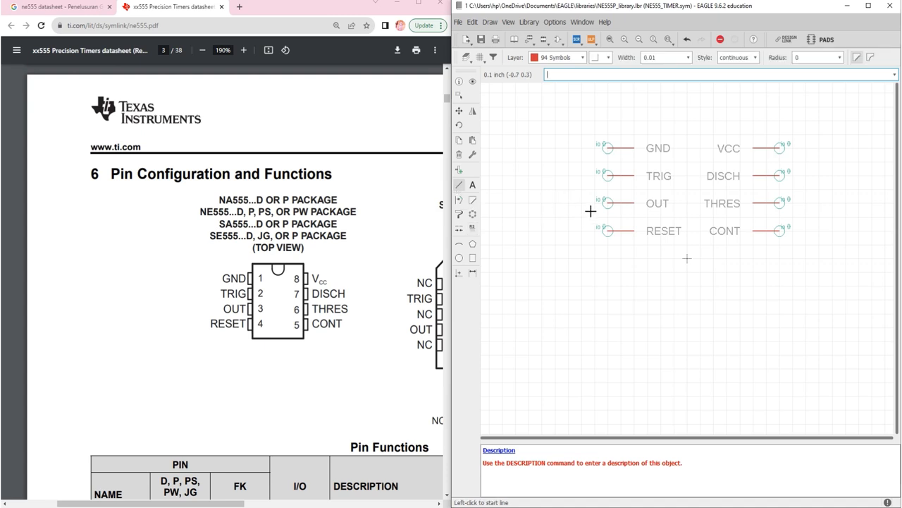
left_click(634, 134)
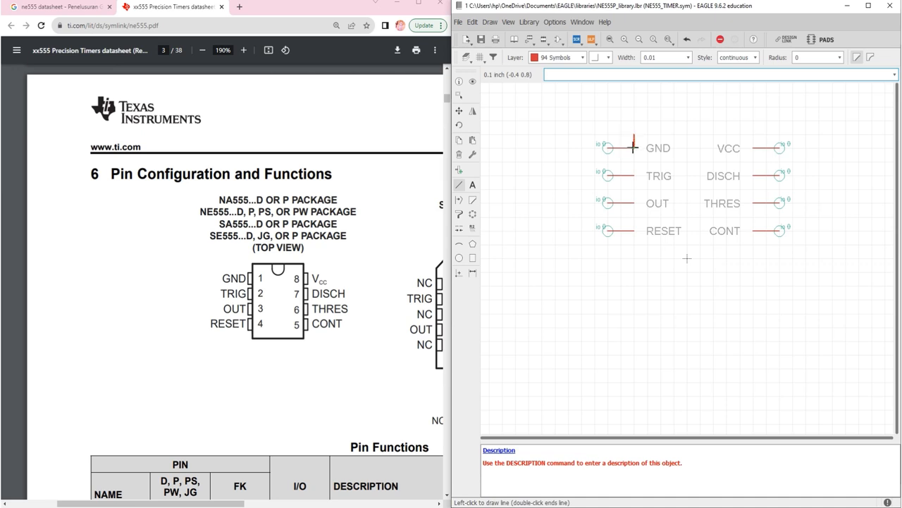
left_click(636, 258)
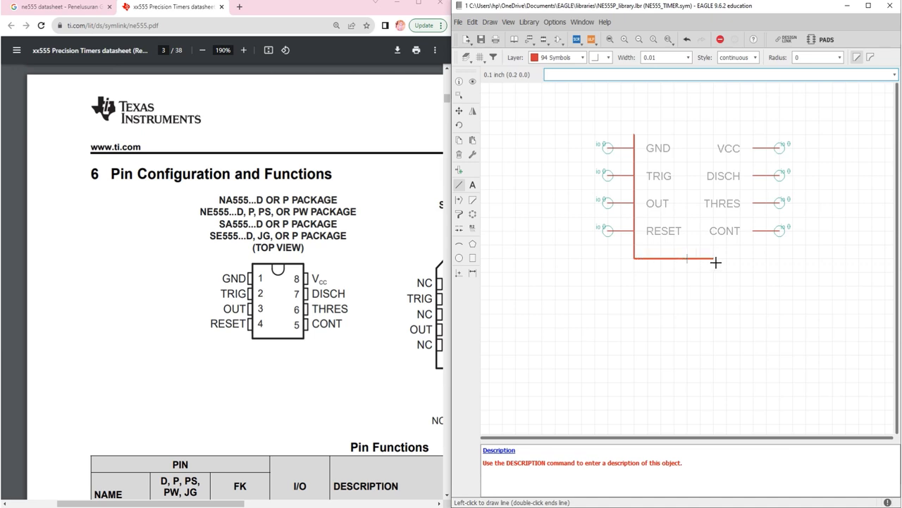
left_click(752, 258)
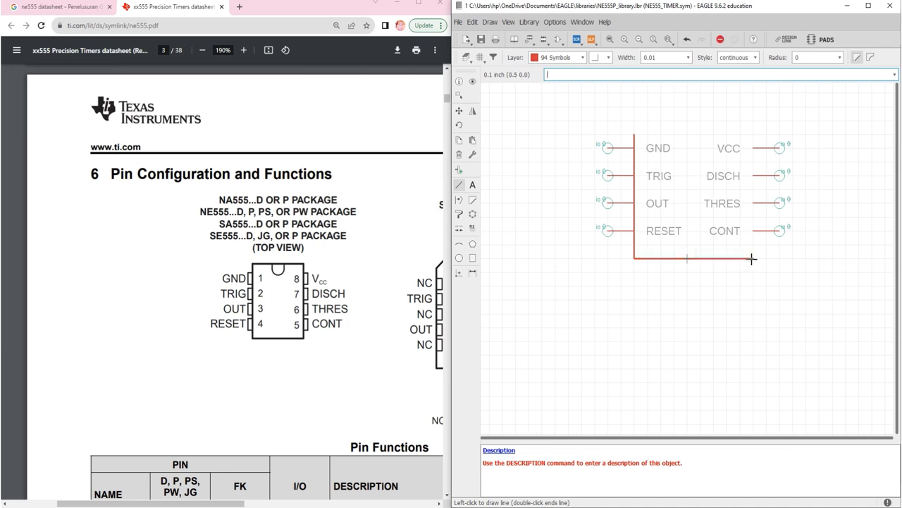
left_click(756, 133)
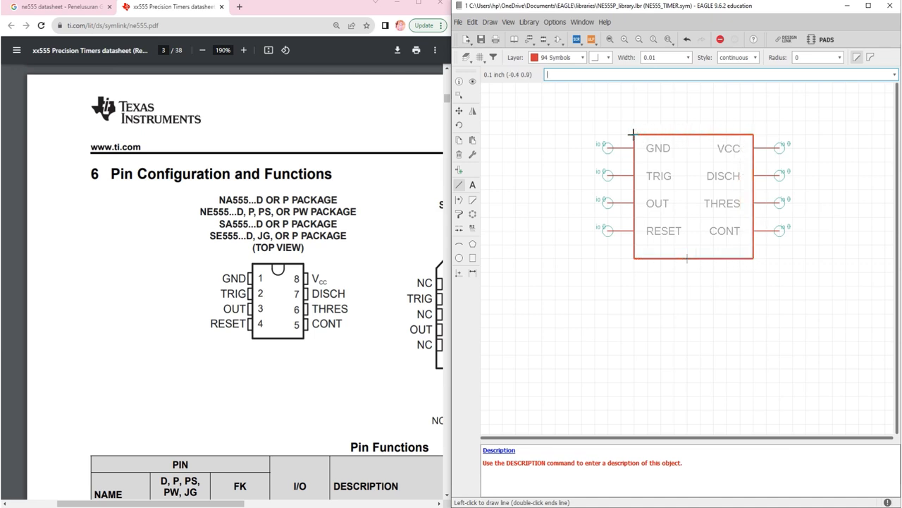
double_click(634, 135)
- Move the bottom edge of the body outline up 0.1 inch, closer to the RESET and CONT pins
left_click(459, 111)
left_click(701, 258)
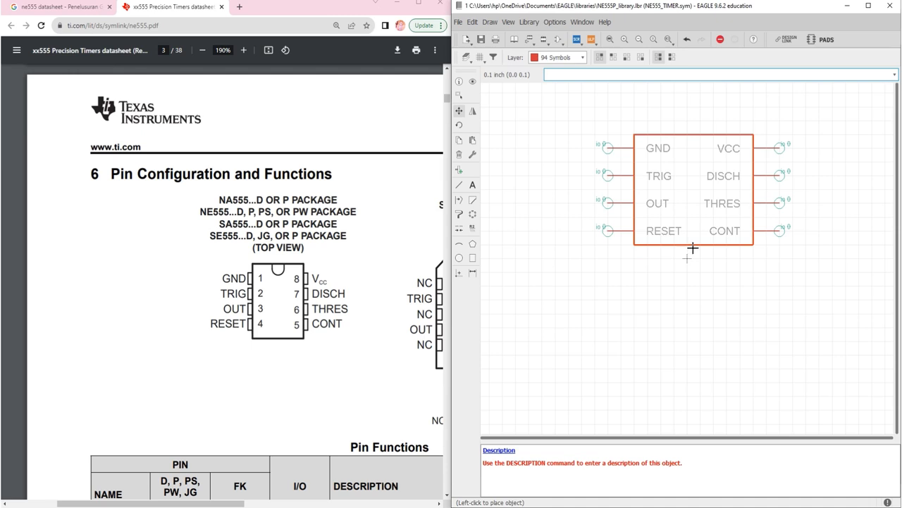
left_click(693, 247)
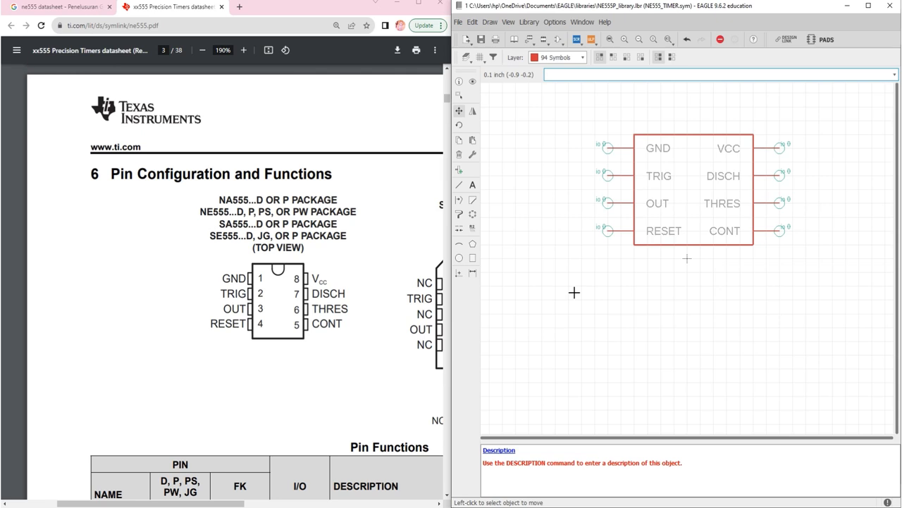
- Add a >Name text on layer 95 Names, centred just above the symbol's body outline
left_click(867, 7)
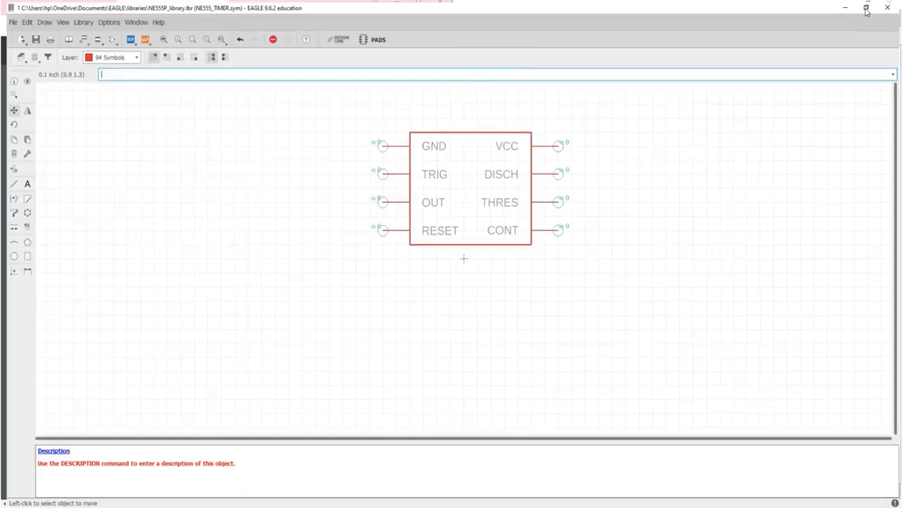
scroll(480, 162, "up", 1)
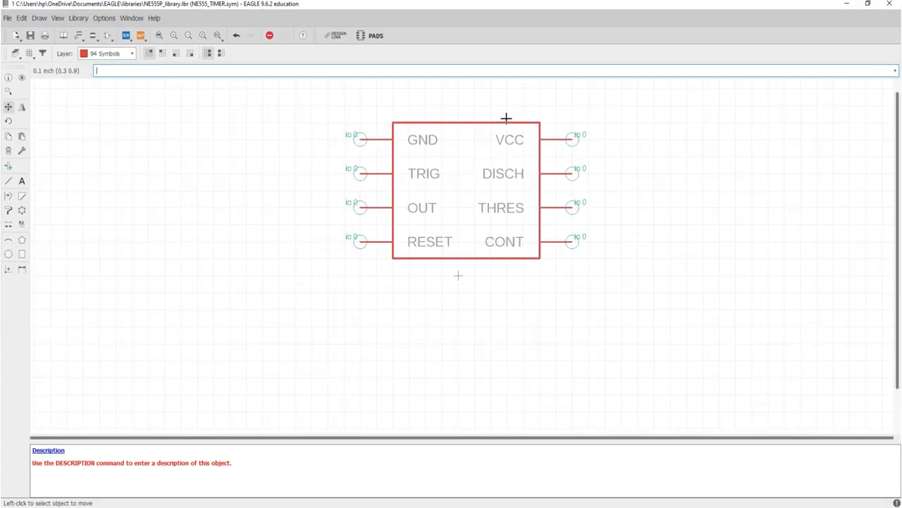
scroll(504, 117, "up", 1)
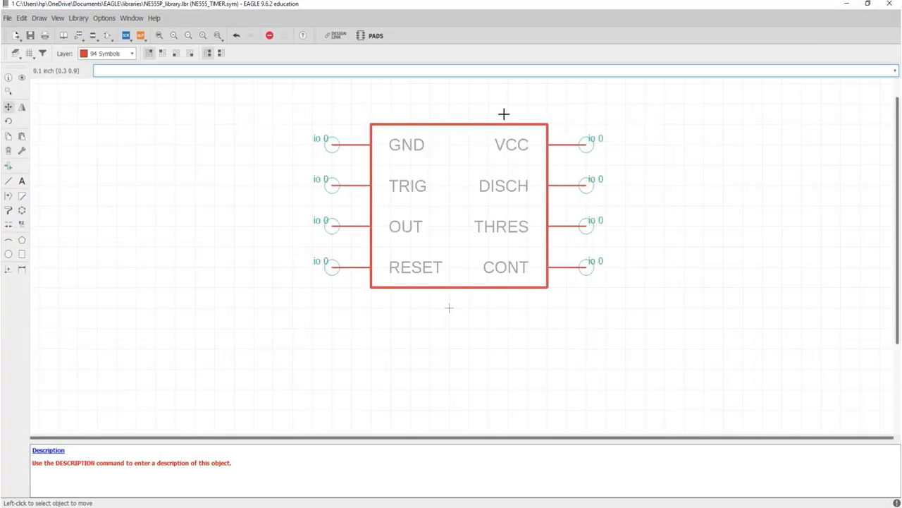
left_click(22, 182)
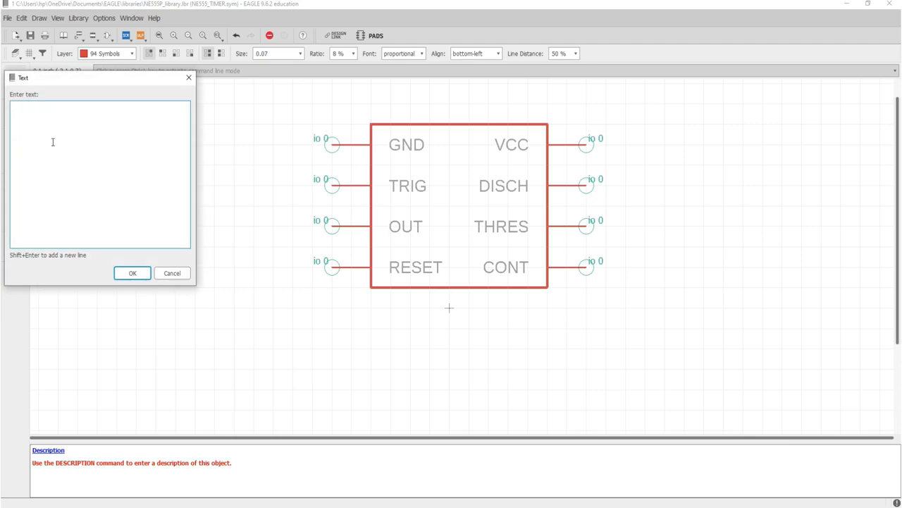
left_click_drag(92, 79, 187, 117)
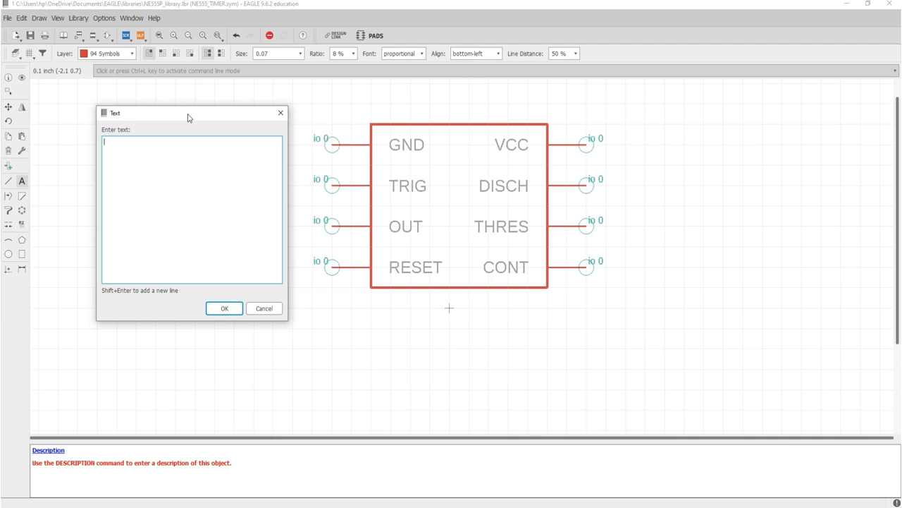
type(">Name")
key("Return")
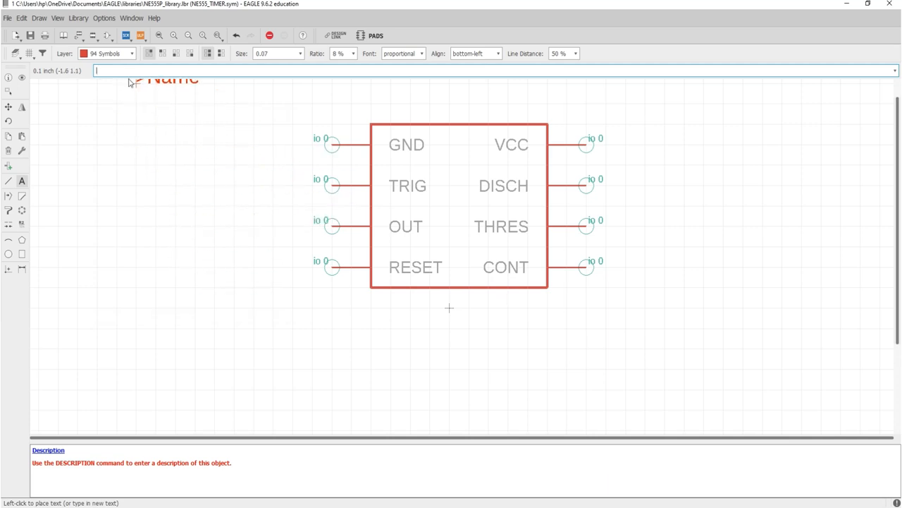
left_click(132, 54)
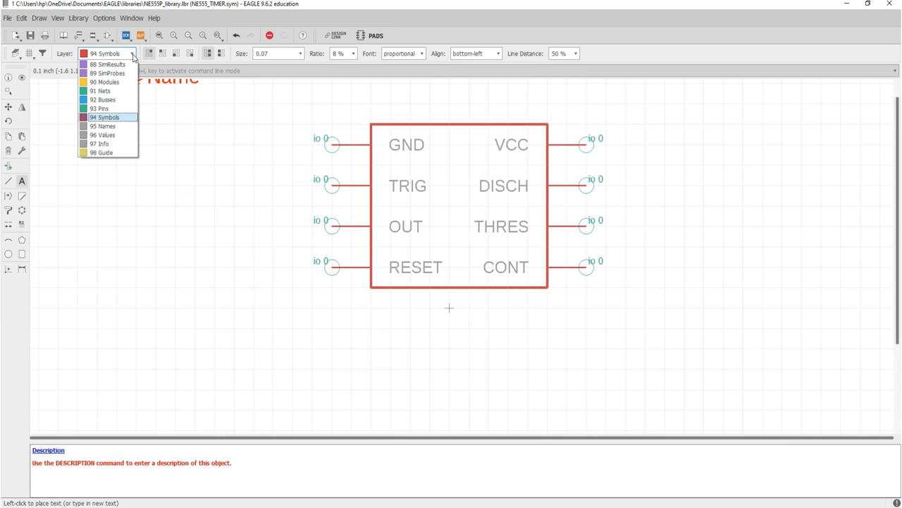
left_click(104, 126)
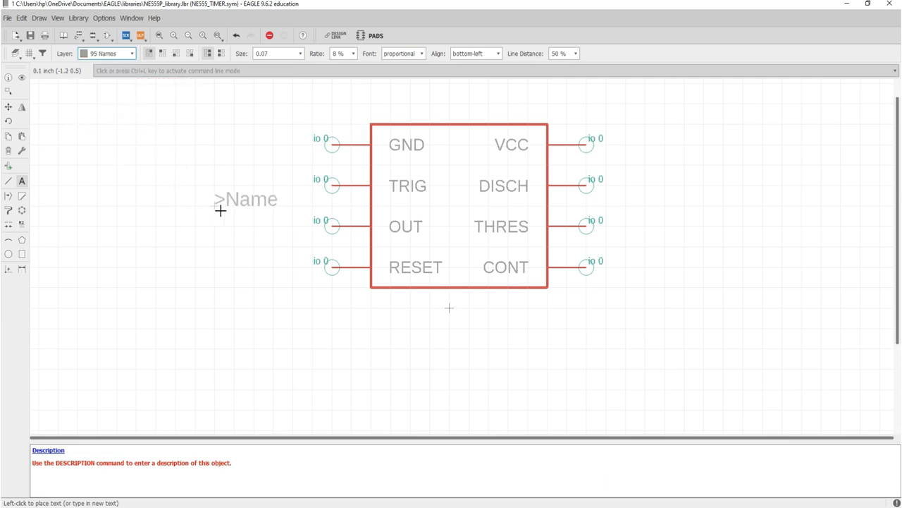
left_click(430, 105)
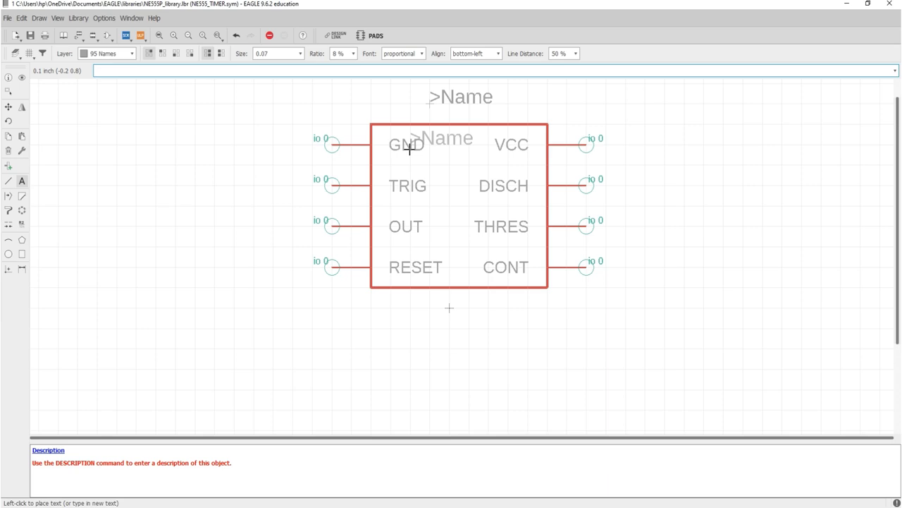
- Add a >Value text on layer 96 Values, centred just below the symbol's body outline
key("Escape")
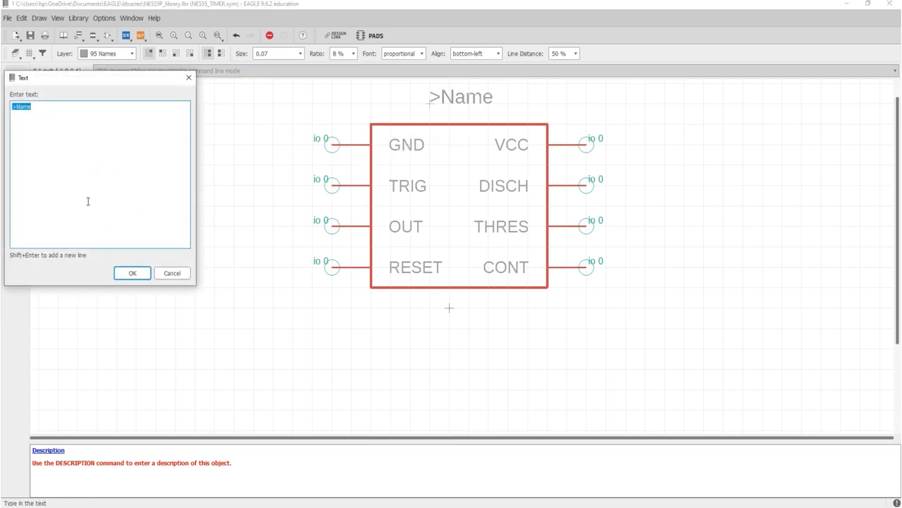
key("BackSpace")
key("Return")
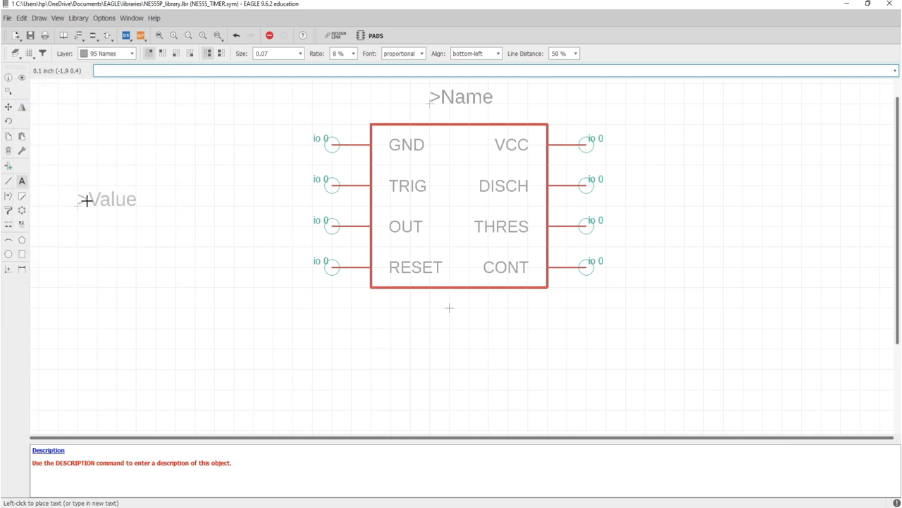
left_click(131, 54)
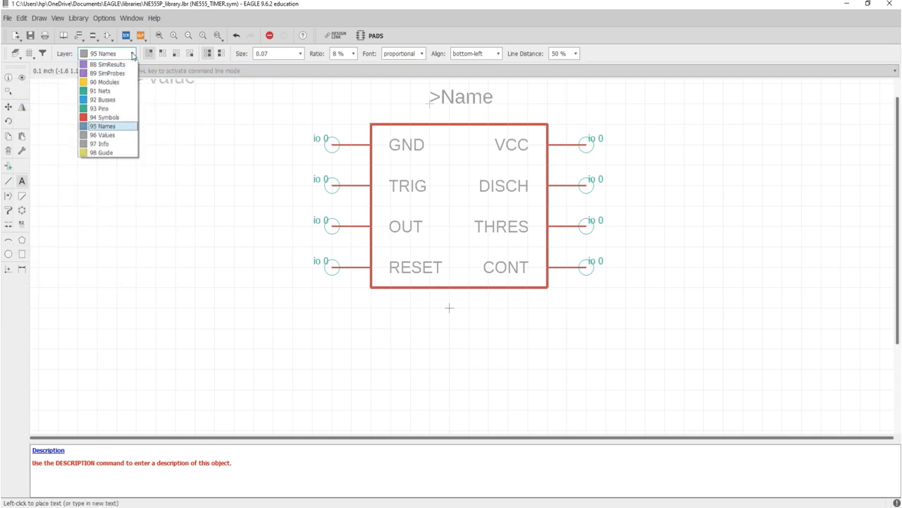
left_click(108, 135)
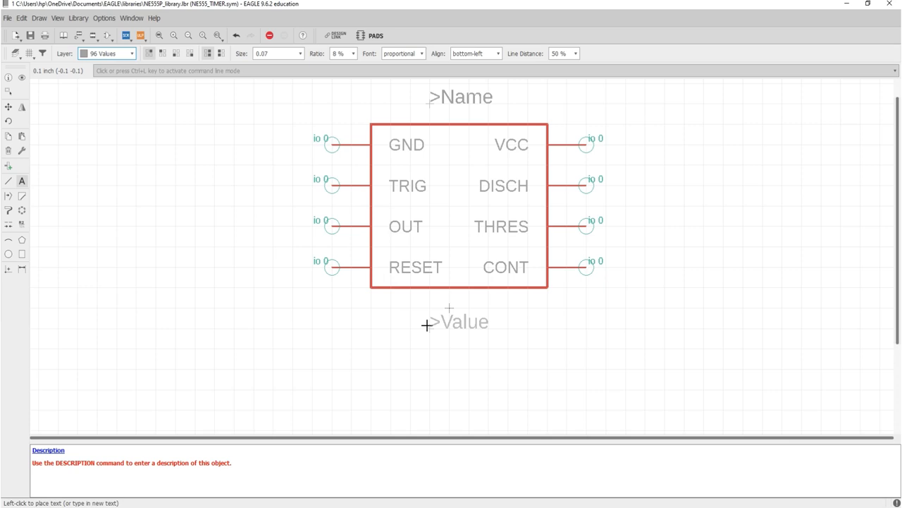
left_click(396, 325)
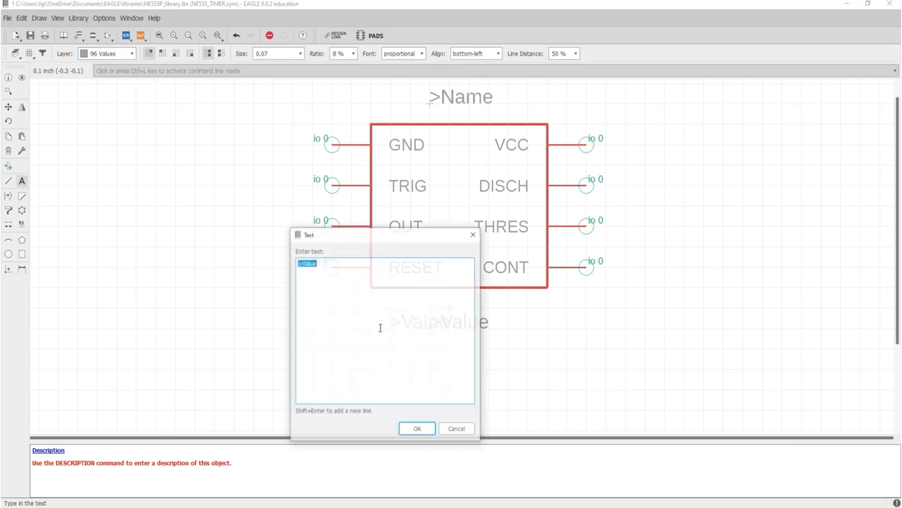
left_click(473, 236)
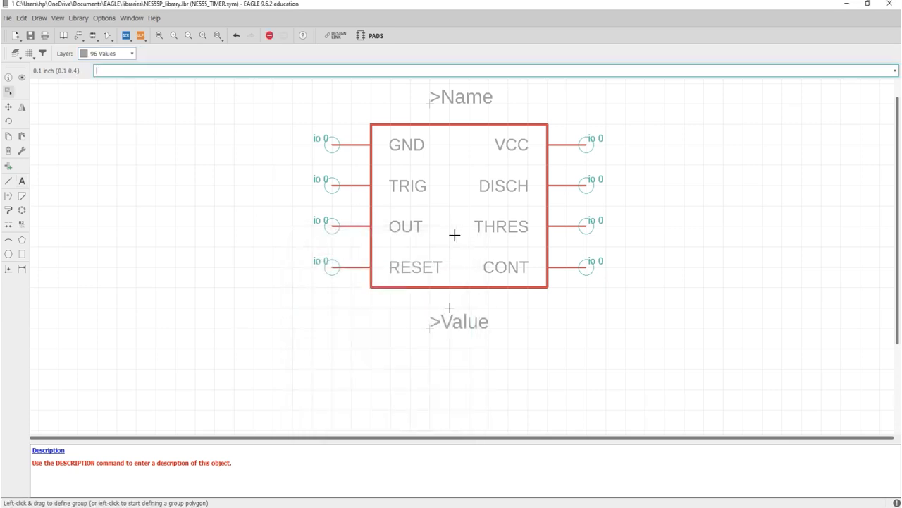
- Review the GND pin's properties, including its direction, length and function, without changing them
right_click(335, 146)
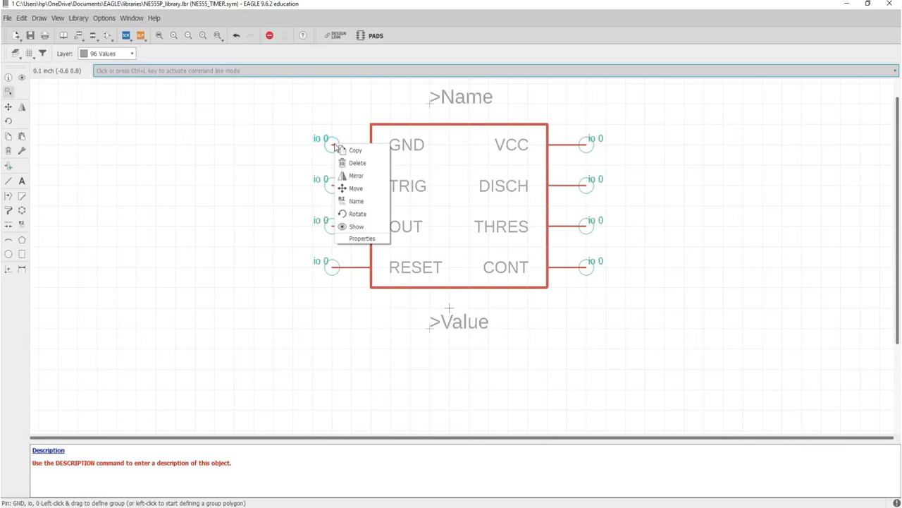
left_click(361, 238)
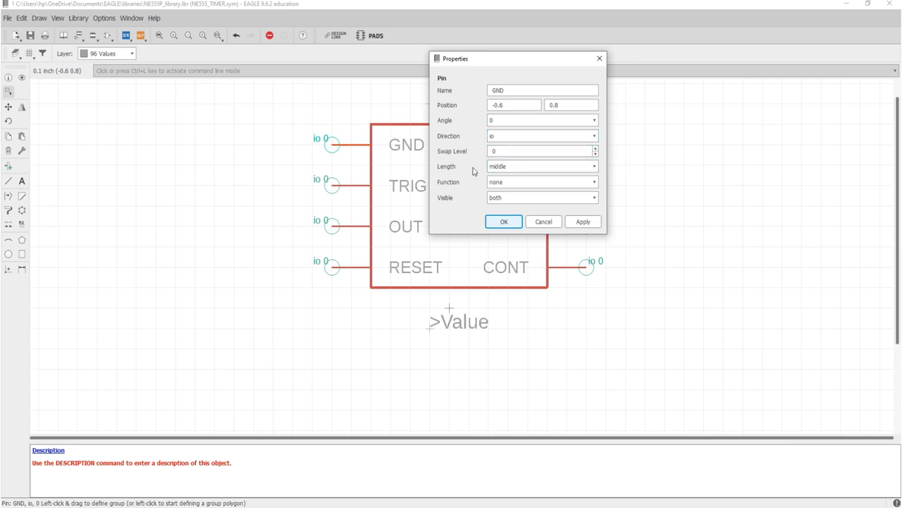
left_click(542, 223)
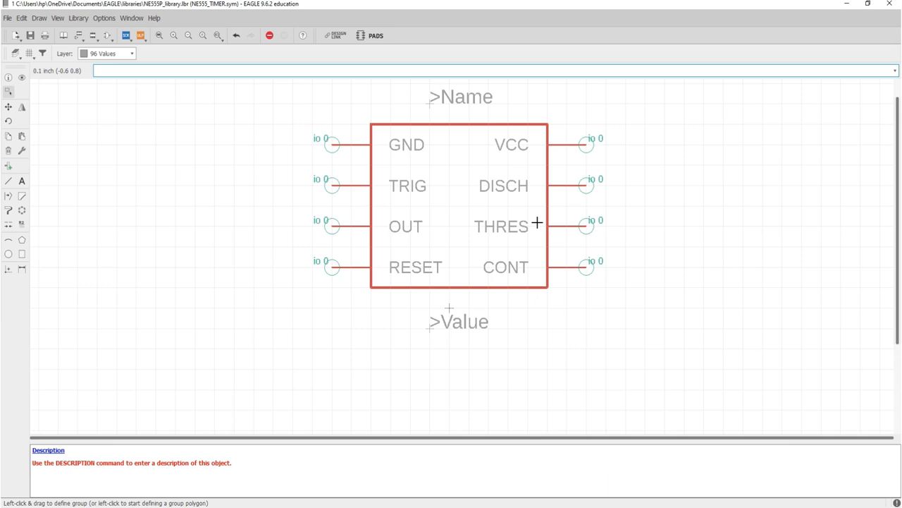
scroll(537, 223, "down", 2)
scroll(576, 145, "up", 2)
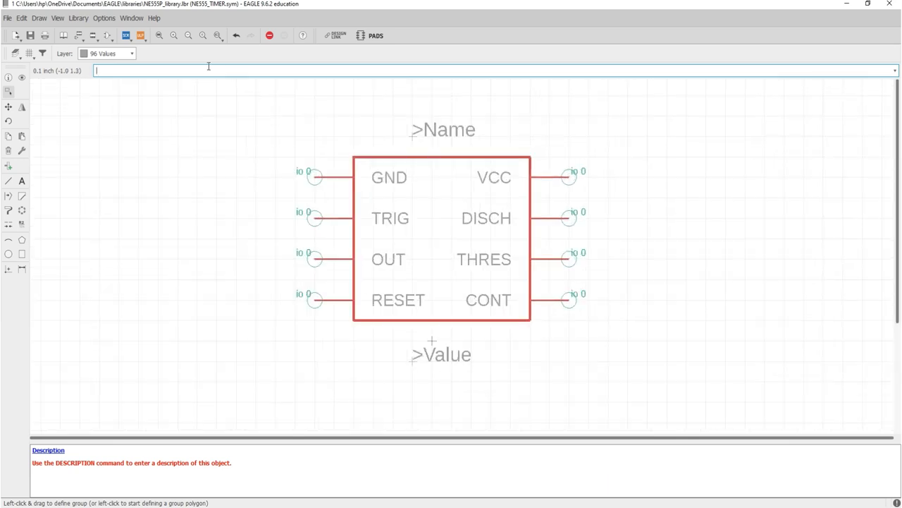
left_click(159, 35)
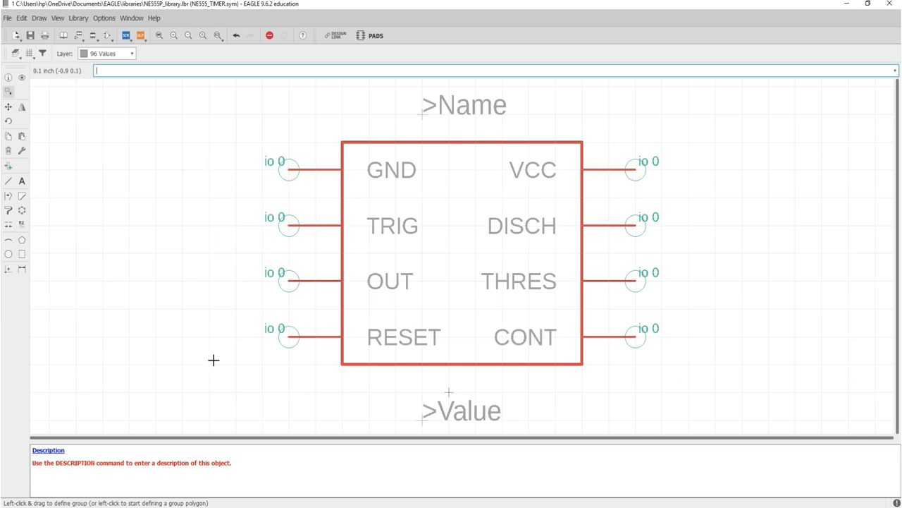